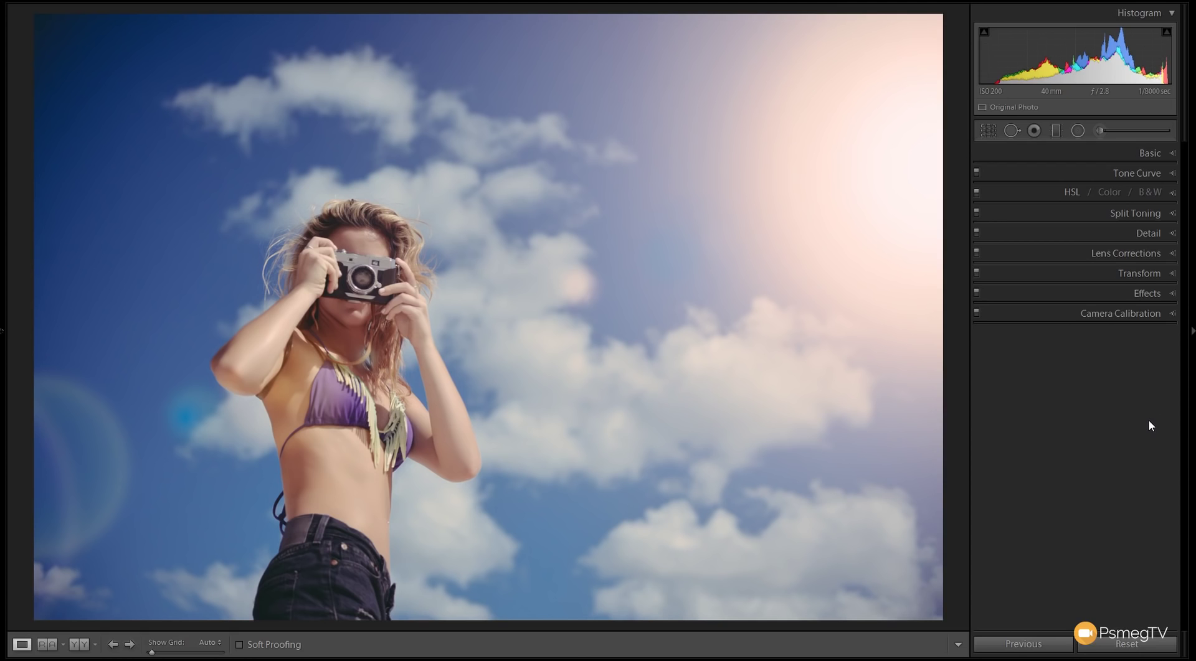
In the Basic panel, set Exposure to +0.50, Contrast to +50 and Shadows to +21
click(1152, 154)
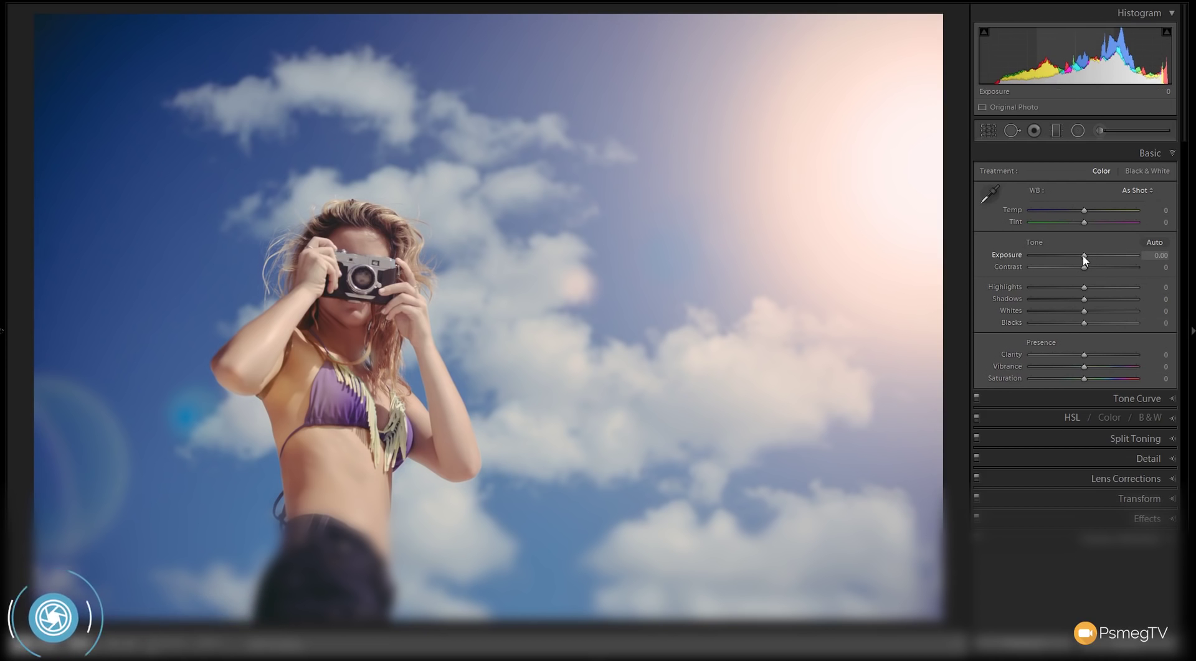
drag(1084, 254, 1087, 256)
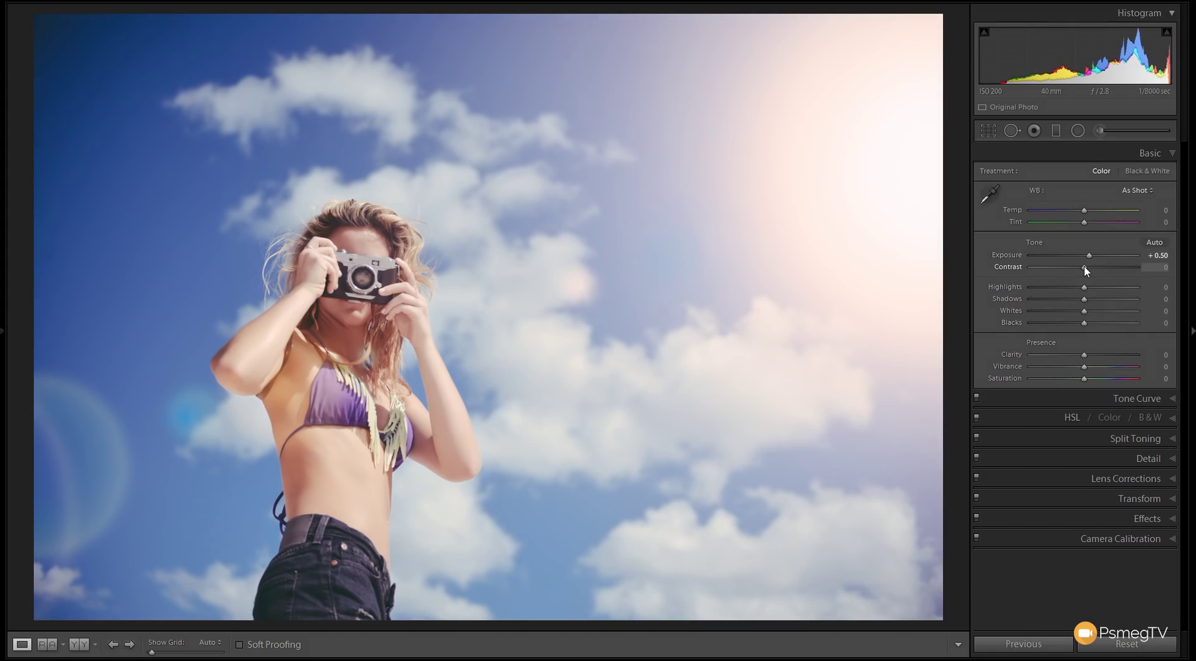
mouse_move(1084, 269)
mouse_down()
mouse_move(1113, 269)
mouse_move(1103, 265)
mouse_up()
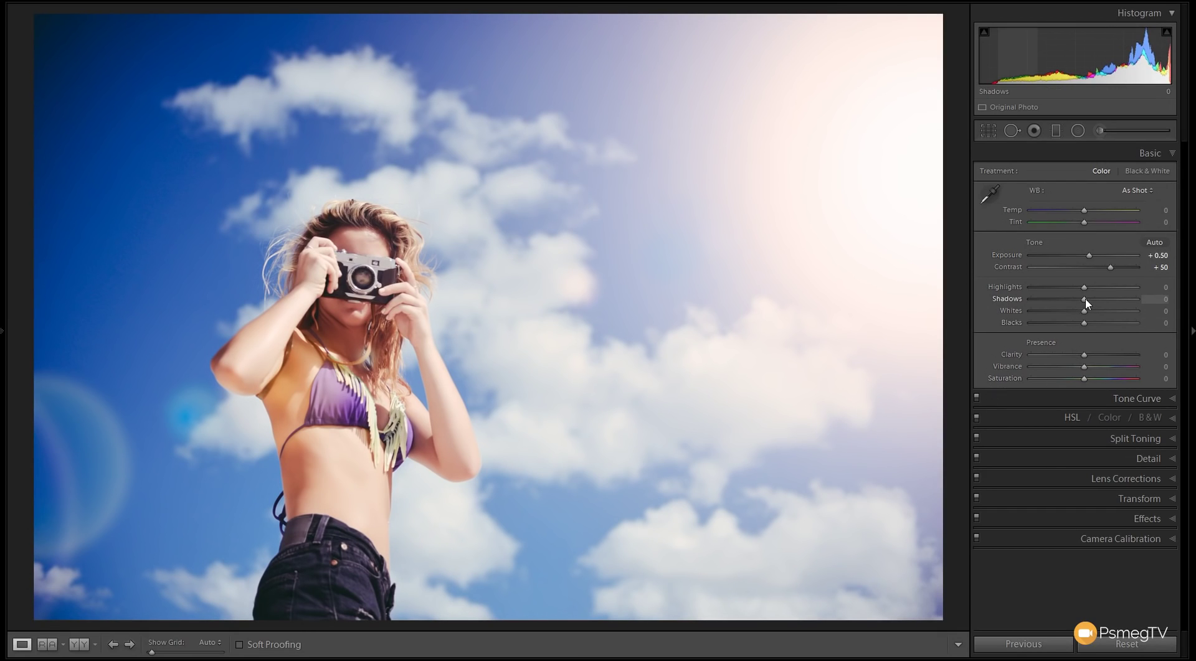
drag(1087, 299, 1098, 302)
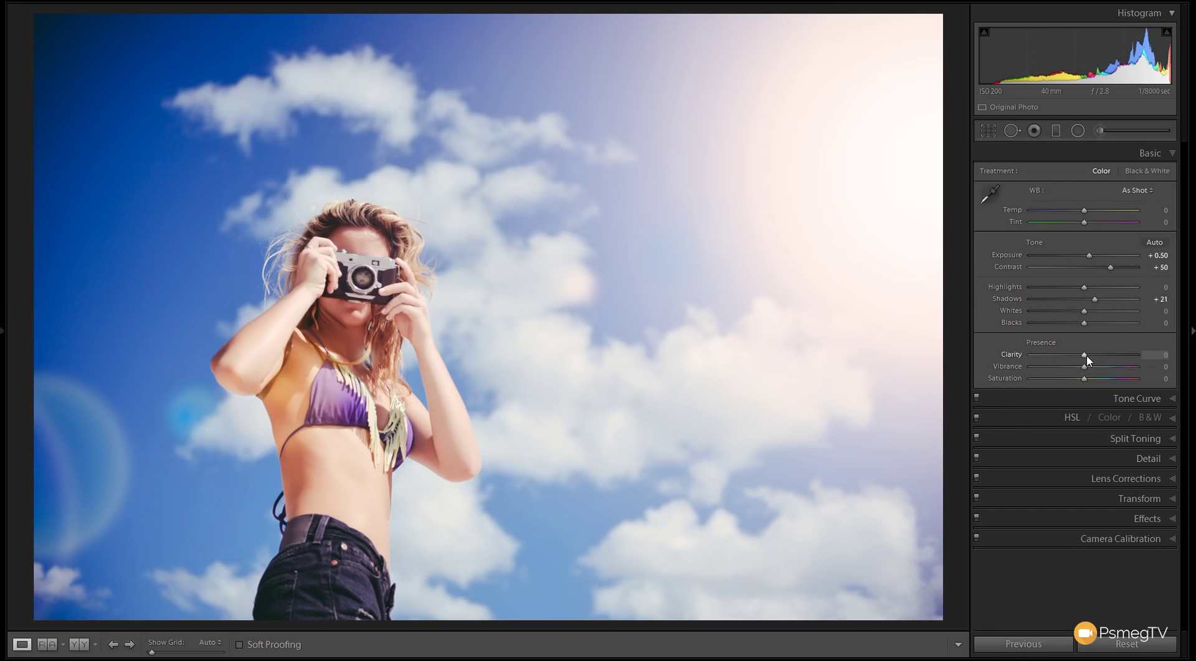
Set Clarity to +25, Vibrance to +21 and Saturation to −54 in the Presence section
drag(1084, 355, 1098, 359)
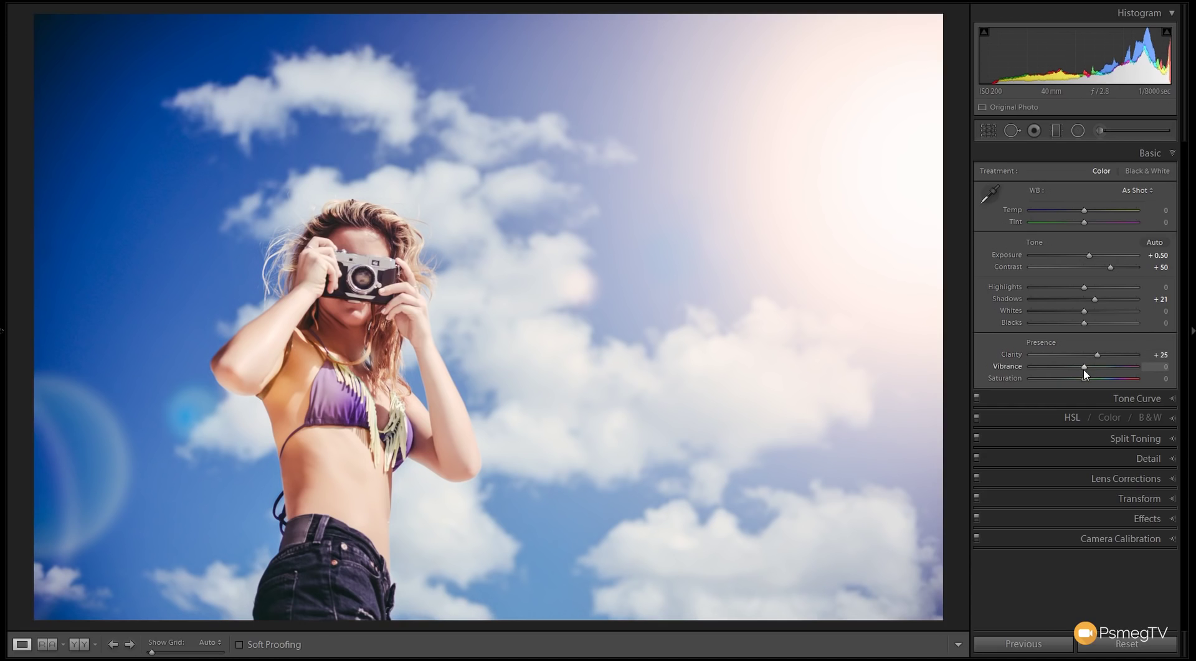
drag(1084, 372, 1096, 371)
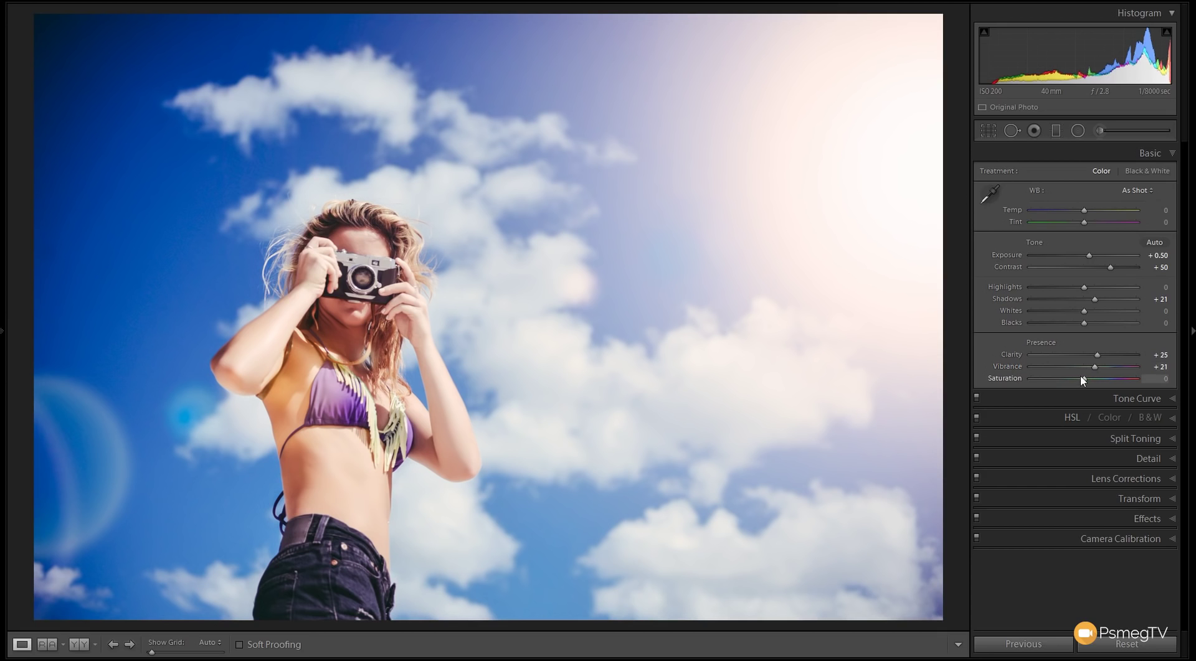
drag(1083, 379, 1057, 384)
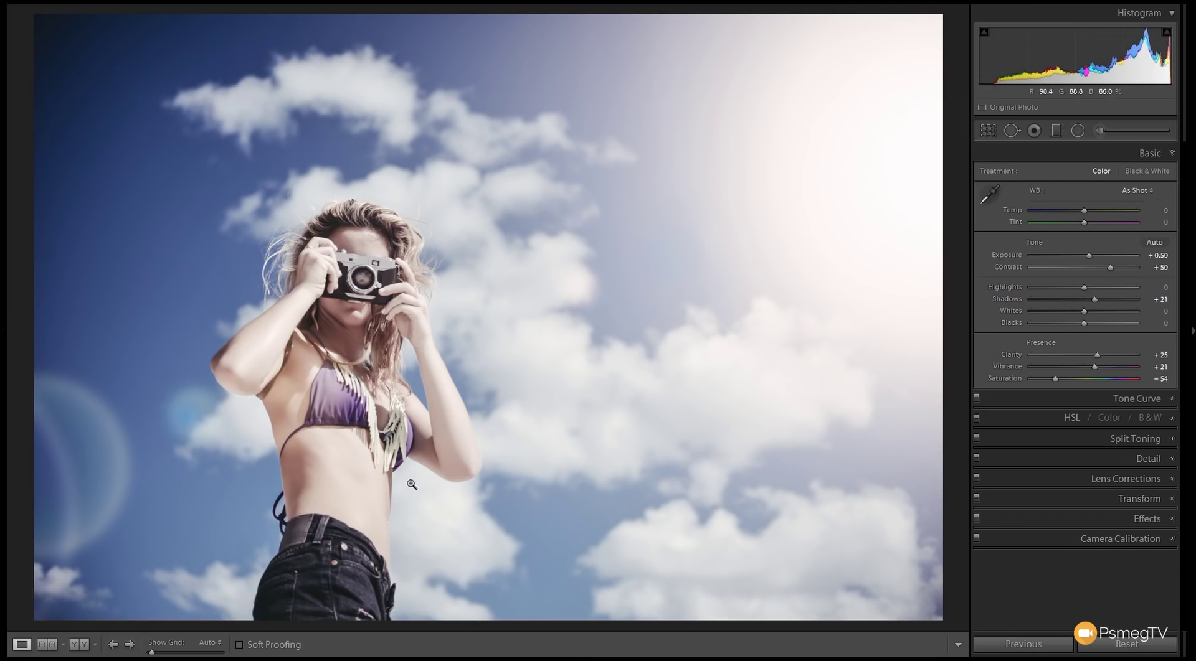
On the RGB point curve, add a shadow point and raise the black endpoint for a matte fade
click(1169, 400)
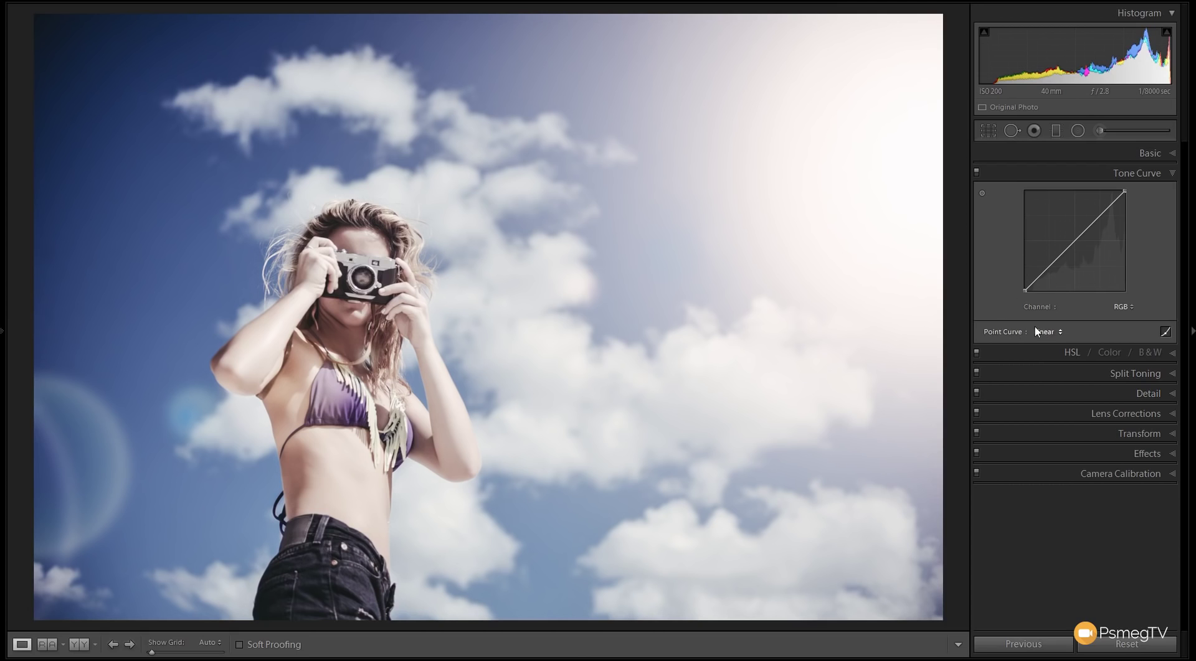
click(1165, 332)
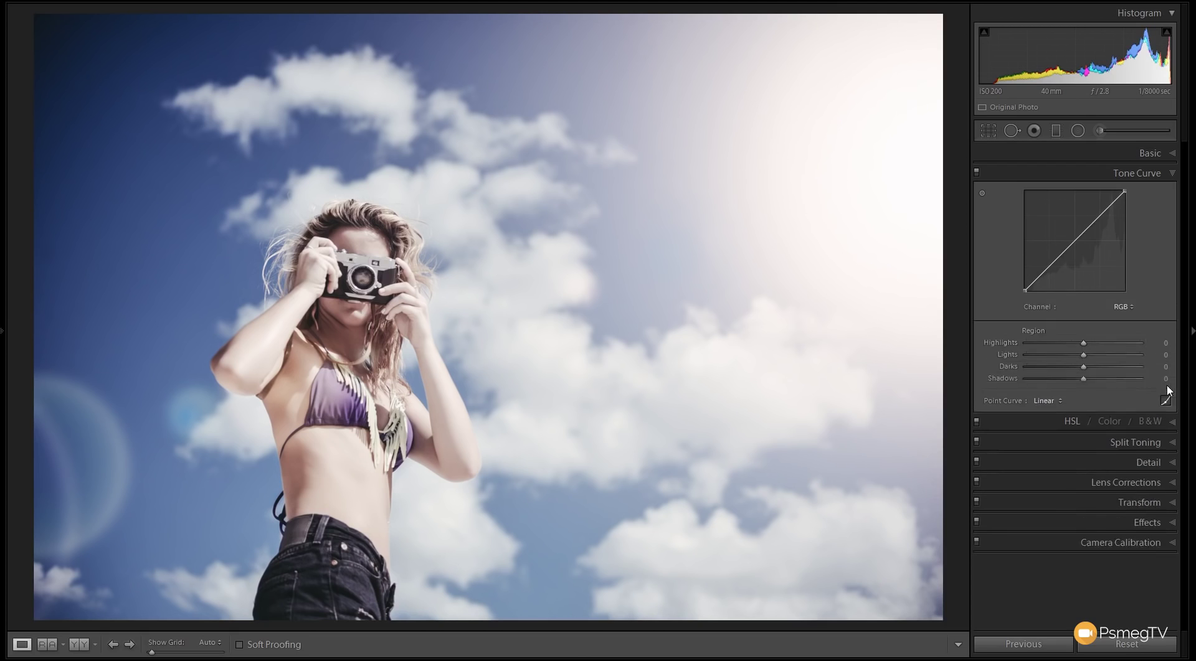
click(1165, 399)
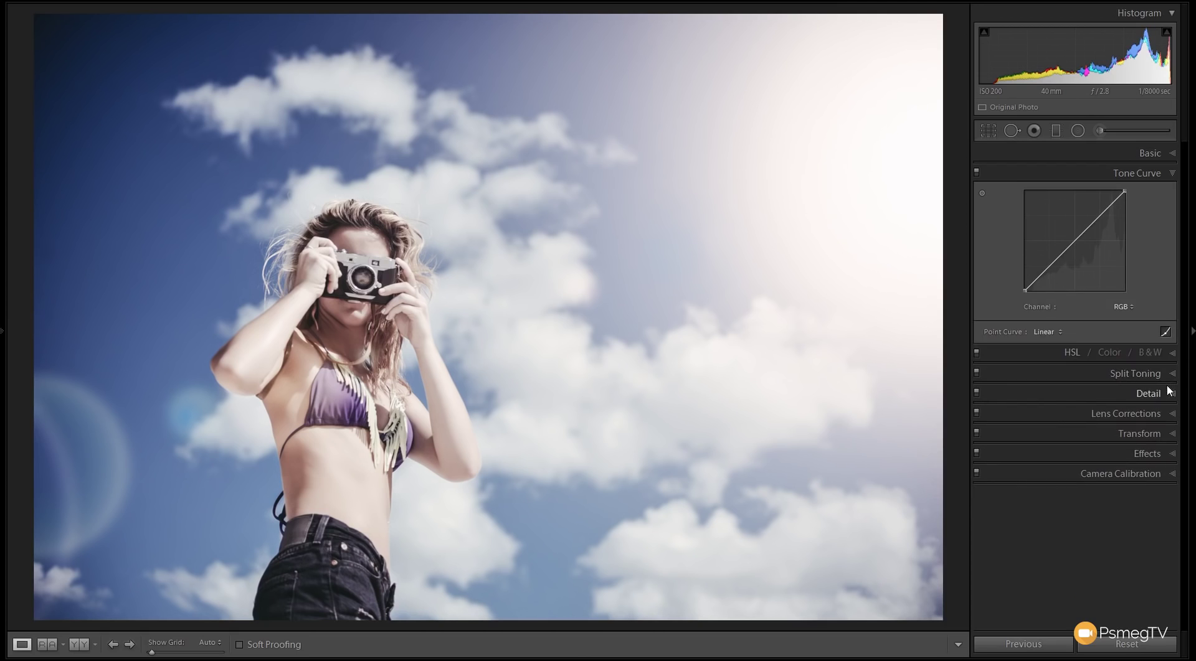
click(1048, 266)
drag(1025, 290, 1024, 269)
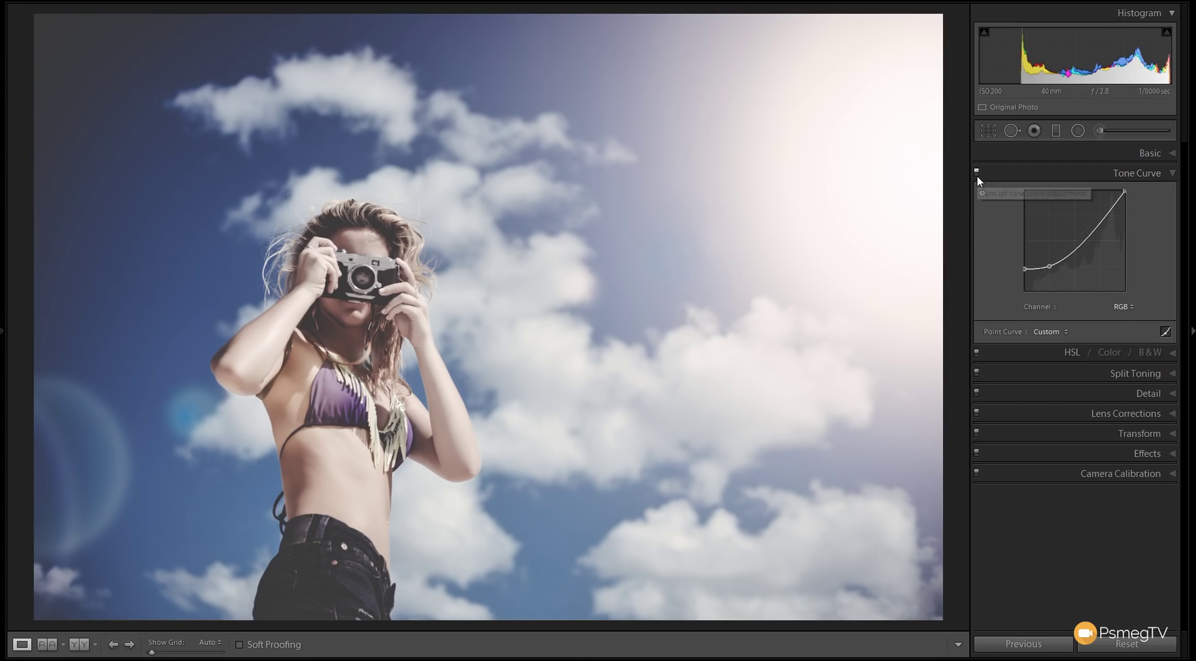
Compare the photo with the tone curve off and on, keep it applied, and collapse Tone Curve
click(977, 173)
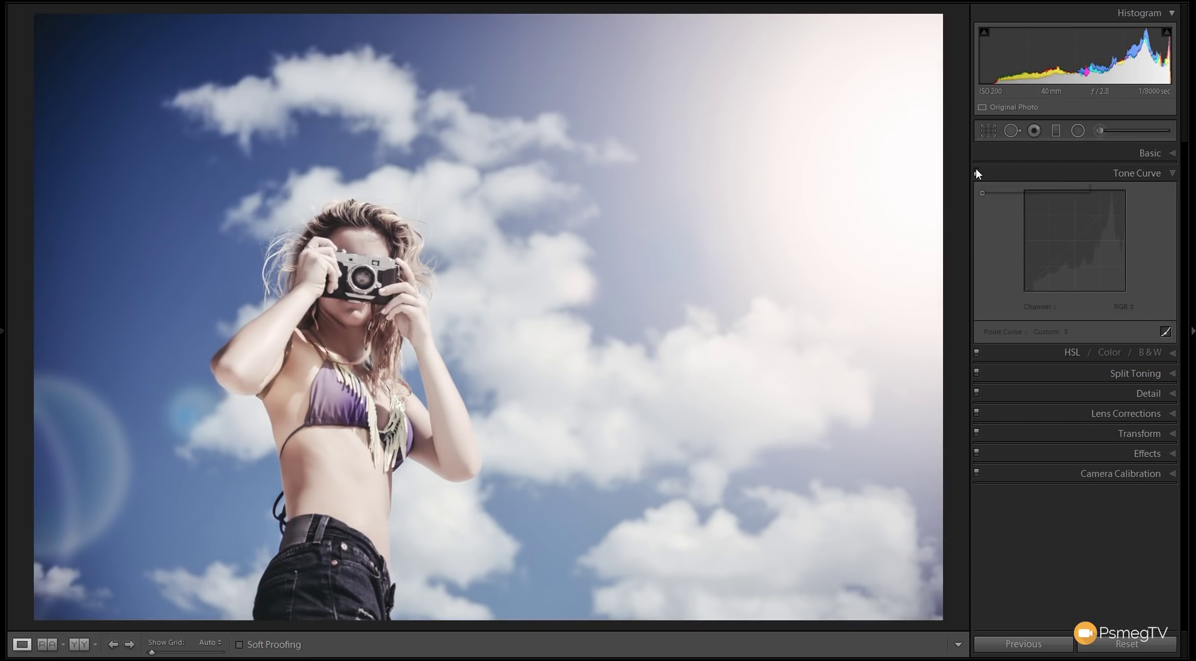
click(975, 171)
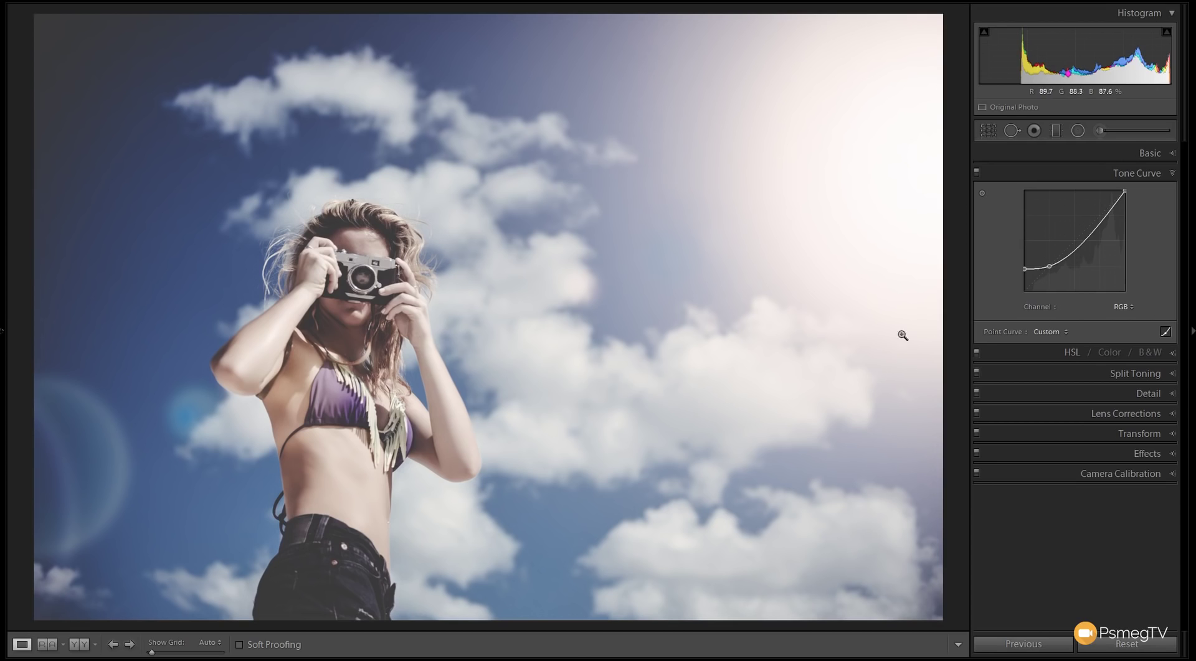
click(1173, 174)
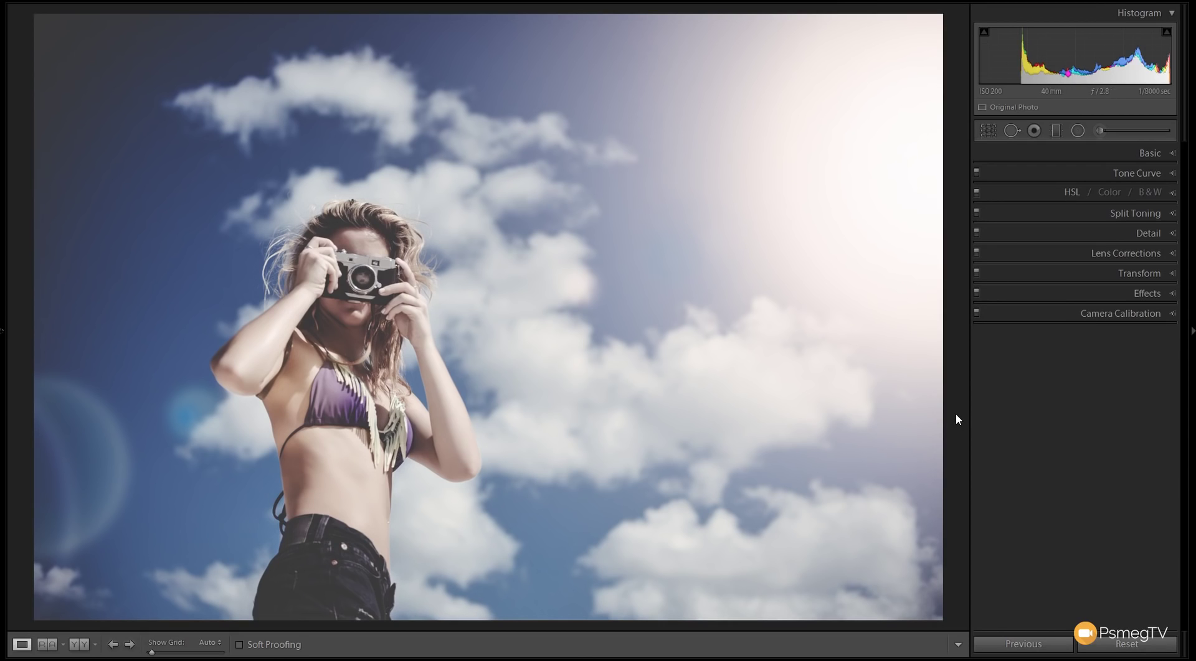
With the HSL Saturation targeted tool, mute the sky to Blue −35 and boost skin to Orange +55, Yellow +21
click(1072, 193)
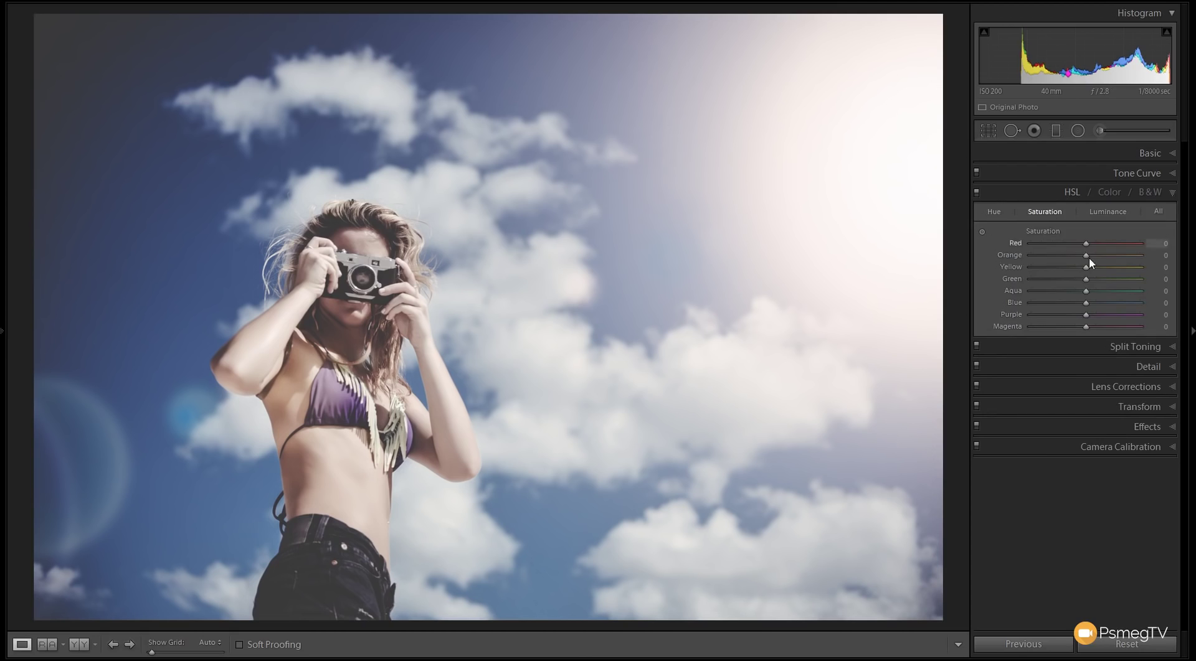
click(982, 234)
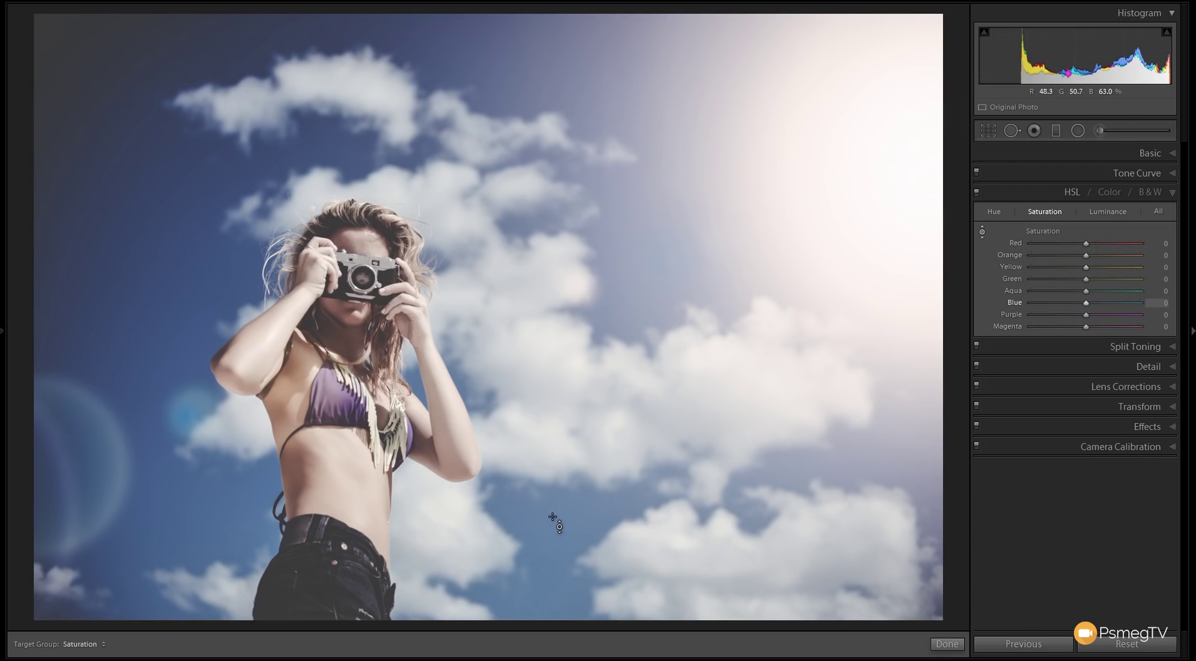
drag(156, 249, 155, 295)
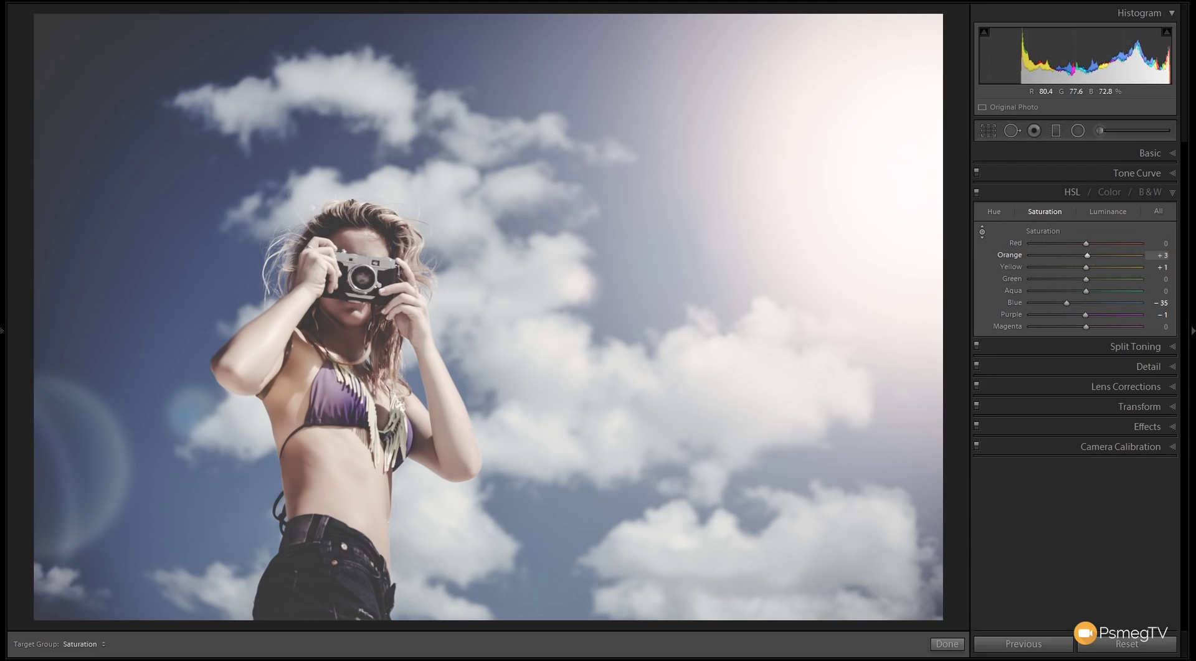
drag(349, 373, 348, 339)
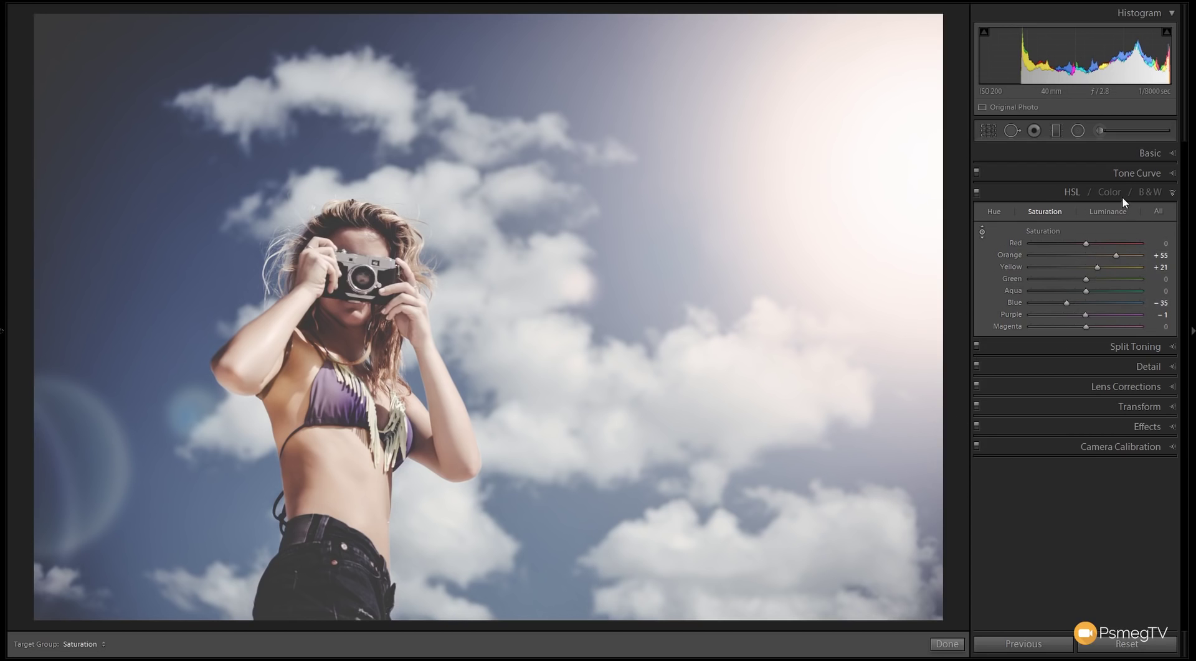
Compare the HSL adjustment off and on, exit the targeted tool, and collapse the HSL panel
click(977, 192)
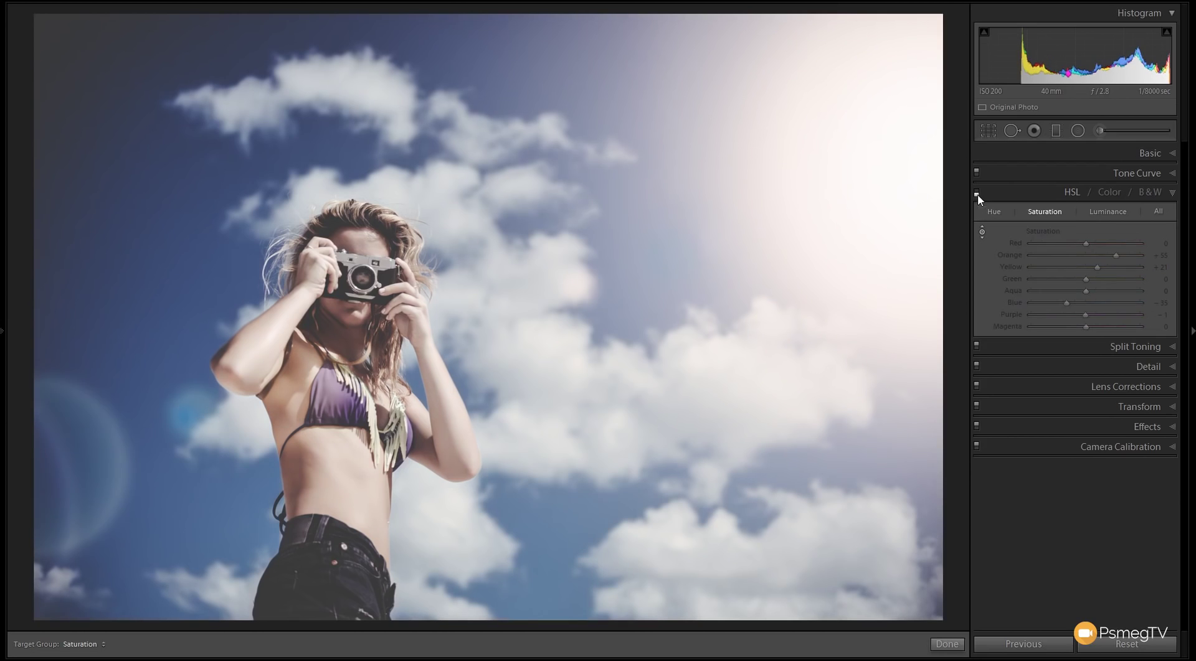
click(977, 193)
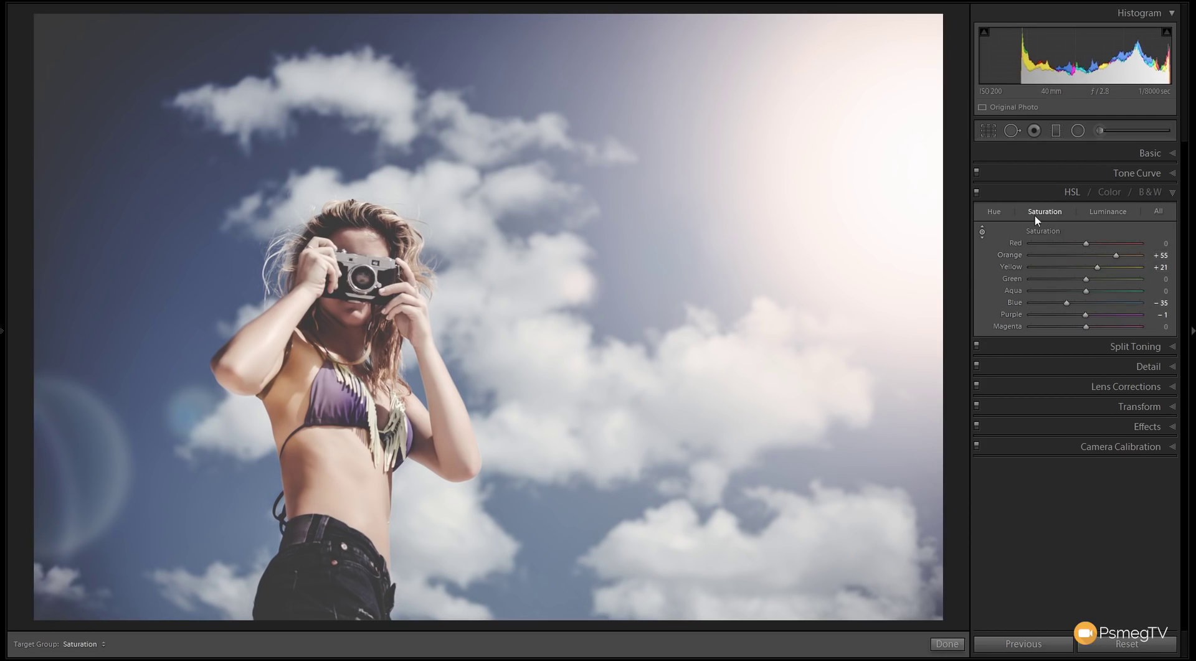
key(Escape)
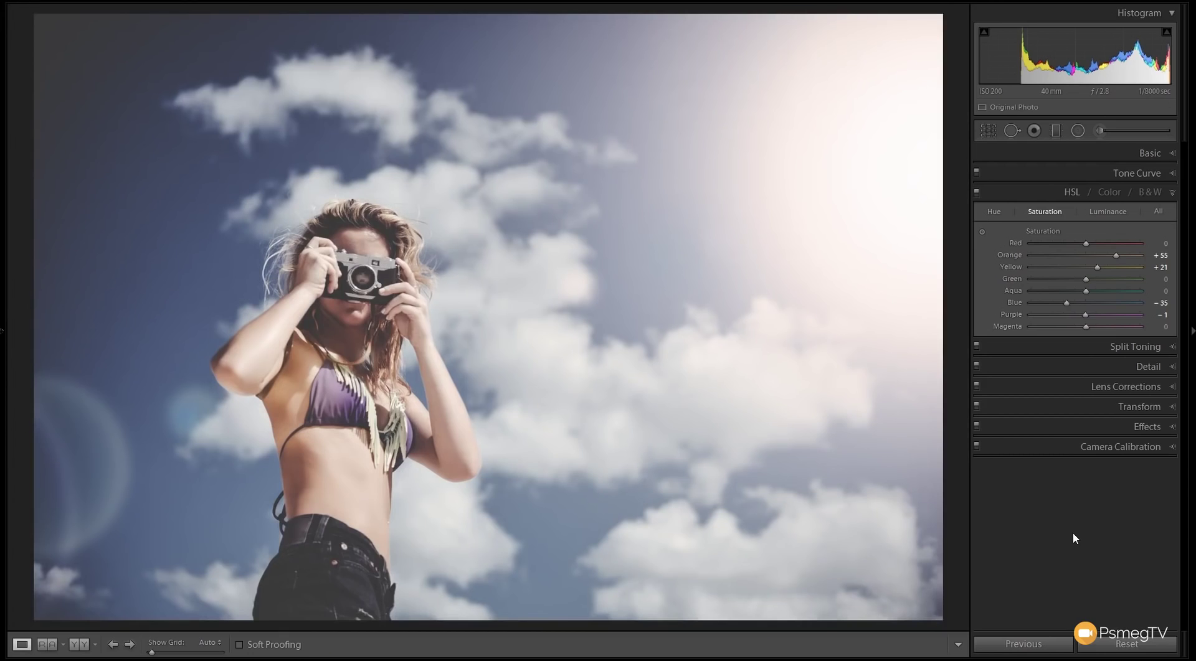
click(1172, 193)
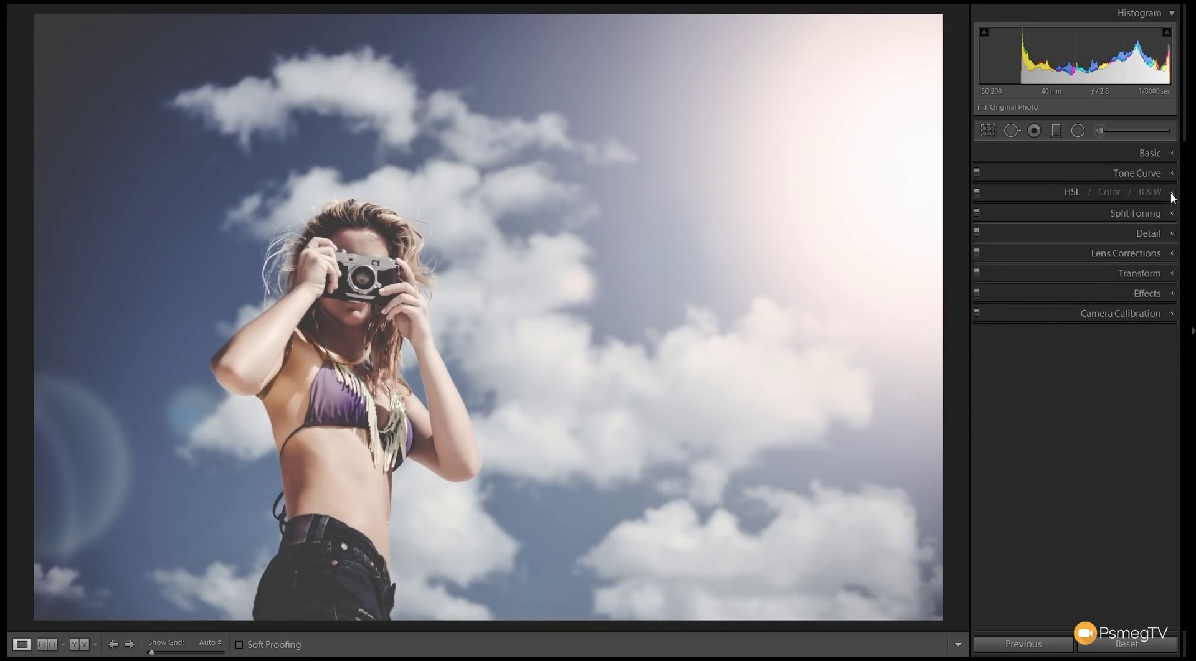
Add a post-crop vignette at Amount −36 with Highlights 59, comparing the Effects off and on
click(1172, 294)
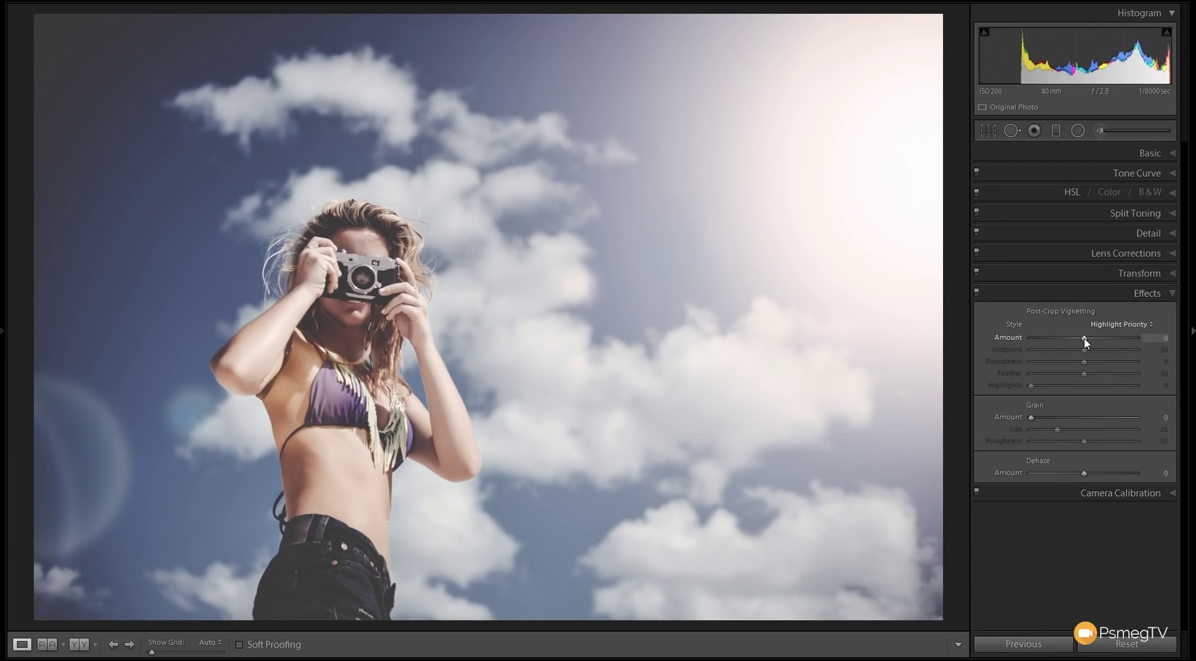
drag(1083, 339, 1066, 343)
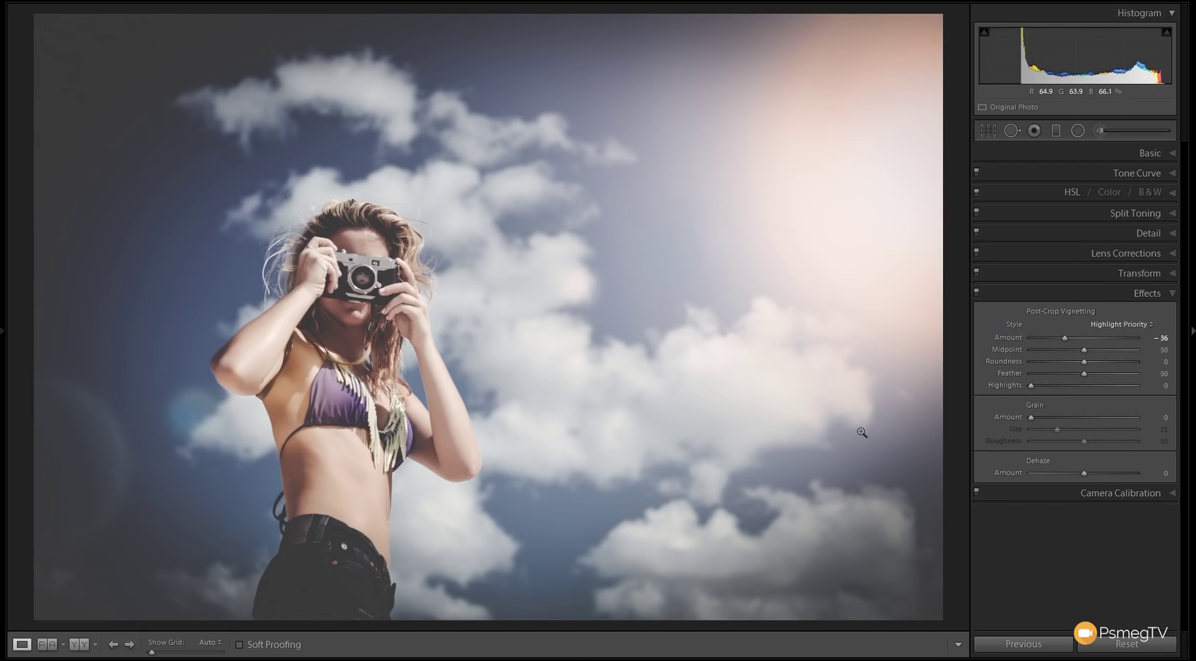
drag(1030, 387, 1042, 387)
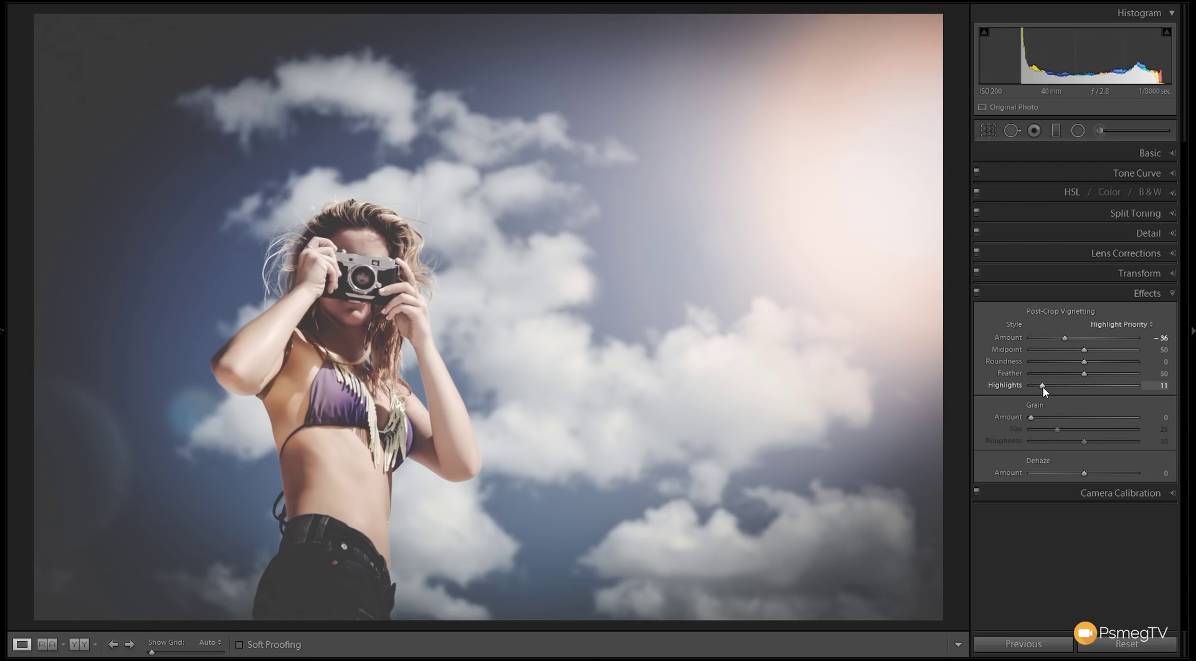
drag(1041, 387, 1094, 383)
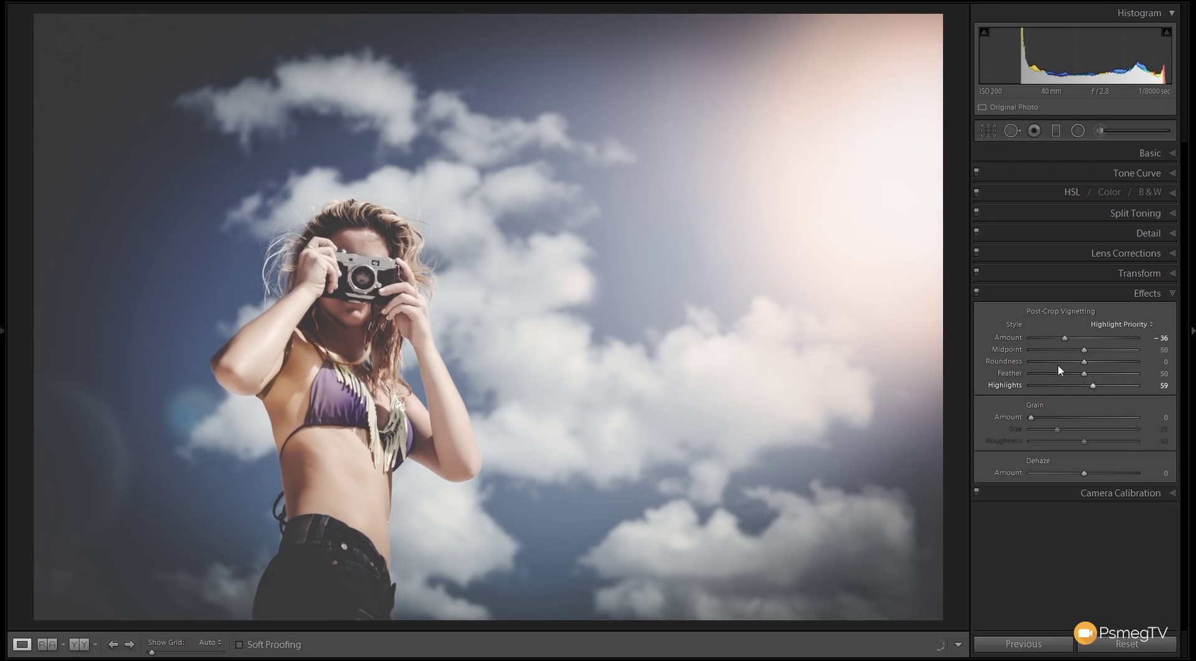
click(977, 294)
click(976, 294)
At 1:1 zoom, set Grain Amount 42, Size 18 and Roughness 69, then return to Fit view
click(413, 357)
drag(659, 395, 611, 355)
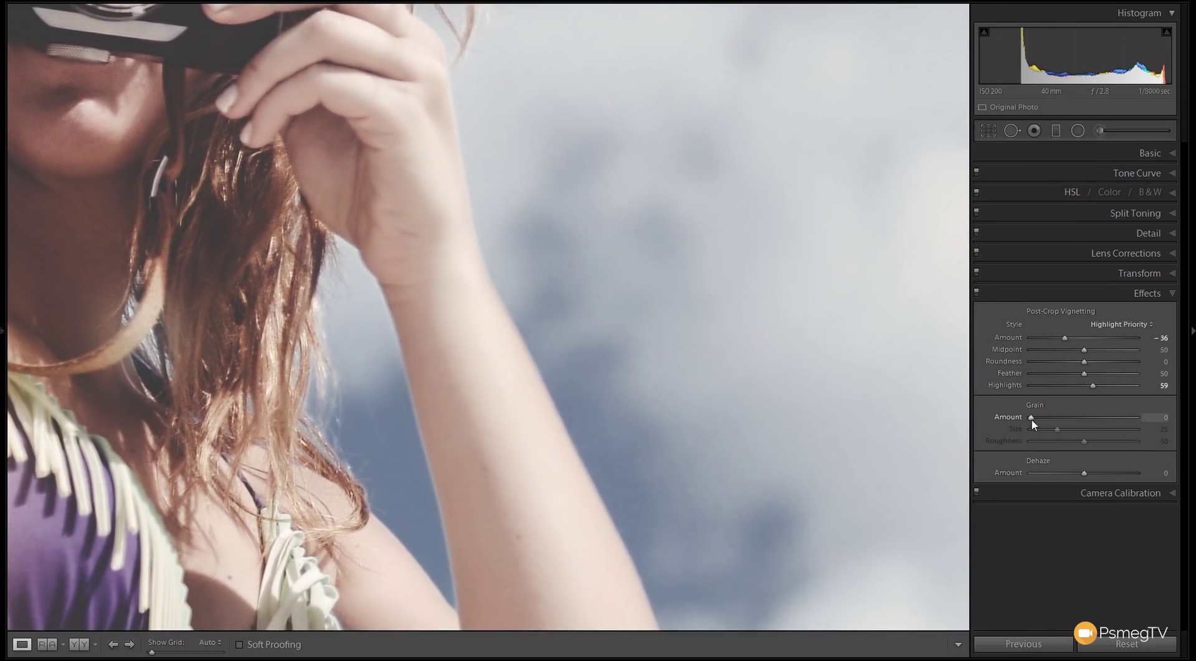
drag(1030, 417, 1075, 421)
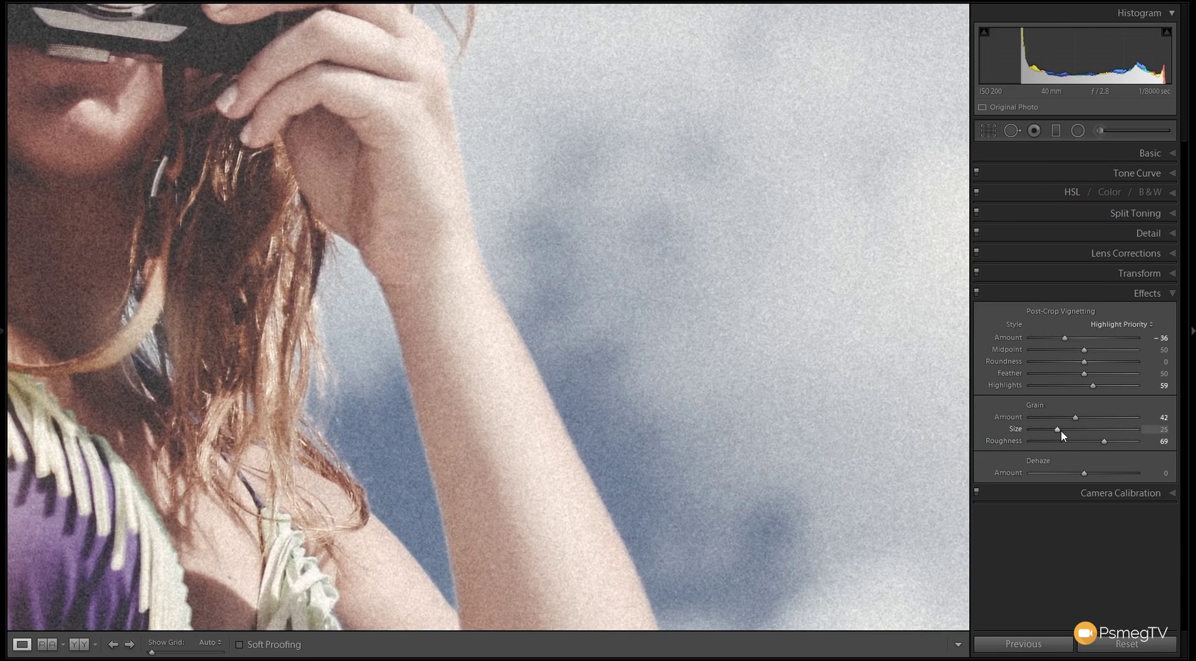
drag(1061, 431, 1045, 431)
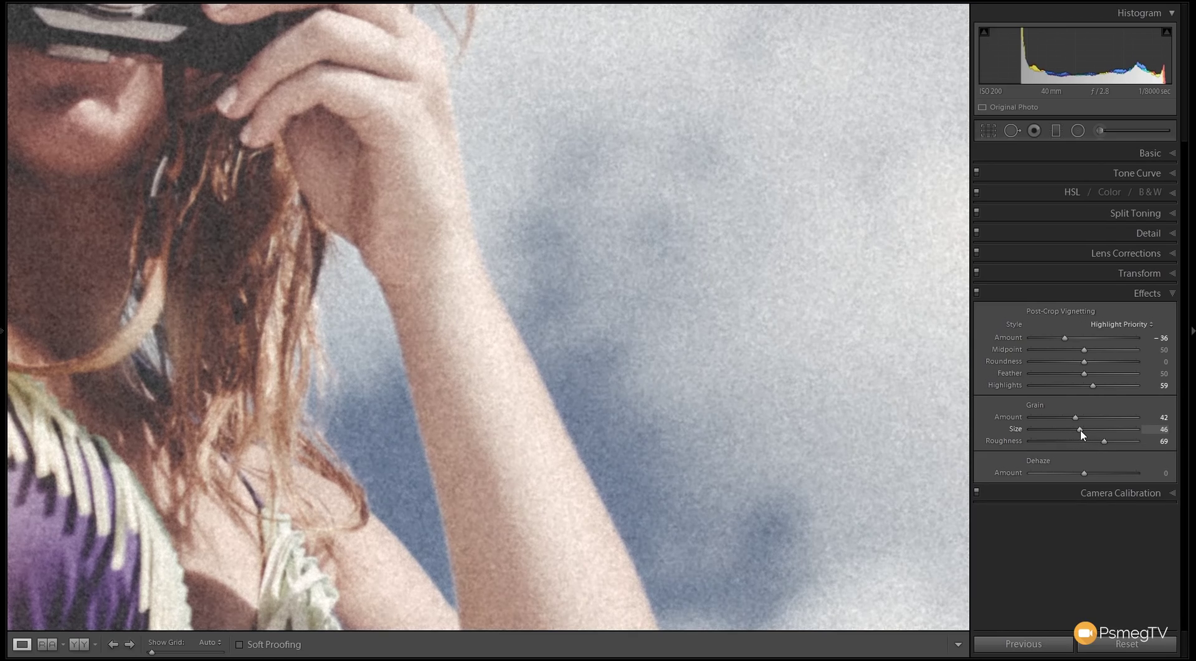
drag(1080, 431, 1052, 432)
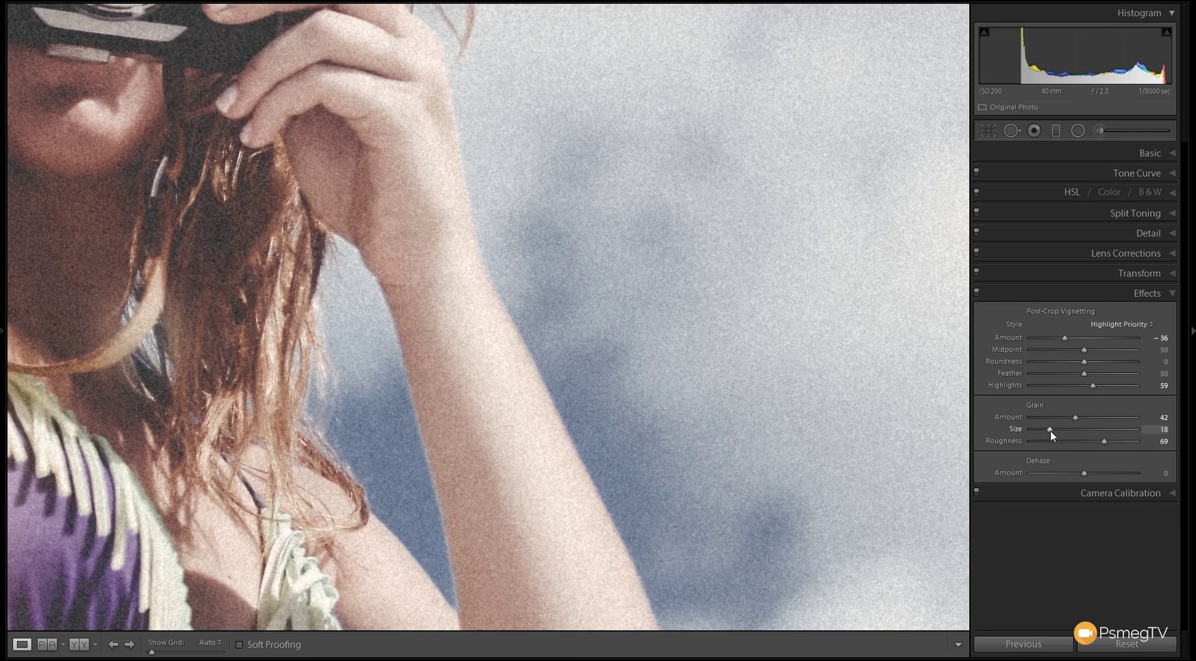
click(515, 289)
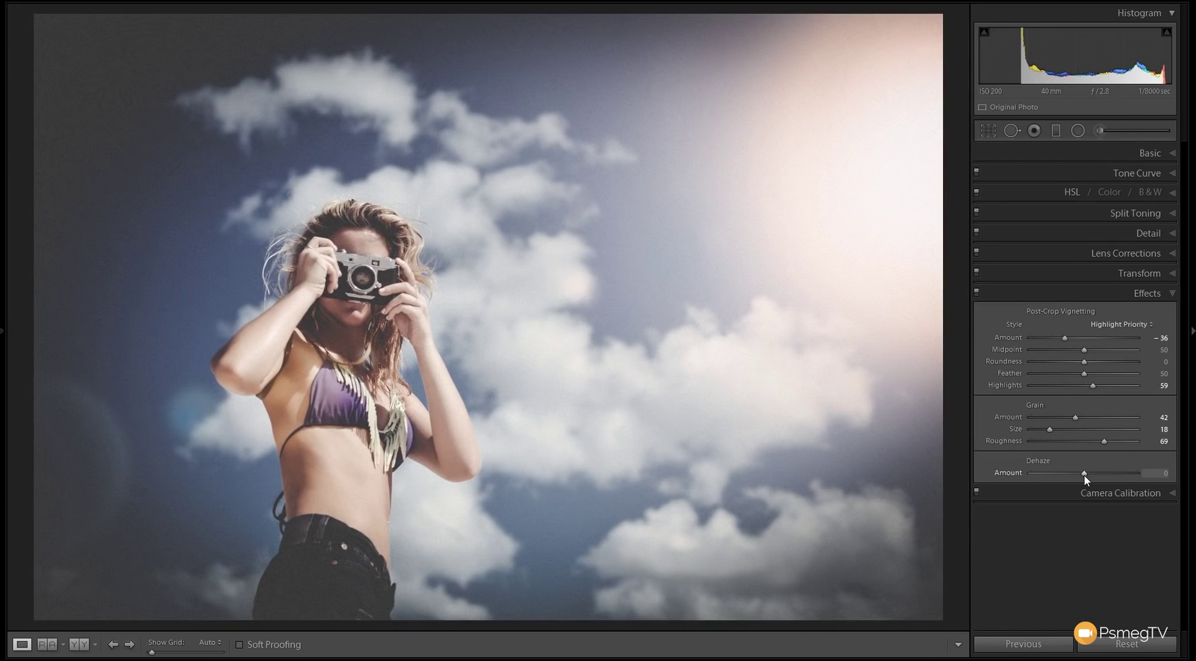
Settle Dehaze at −5, compare the Effects off and on, and collapse the Effects panel
drag(1084, 476, 1083, 478)
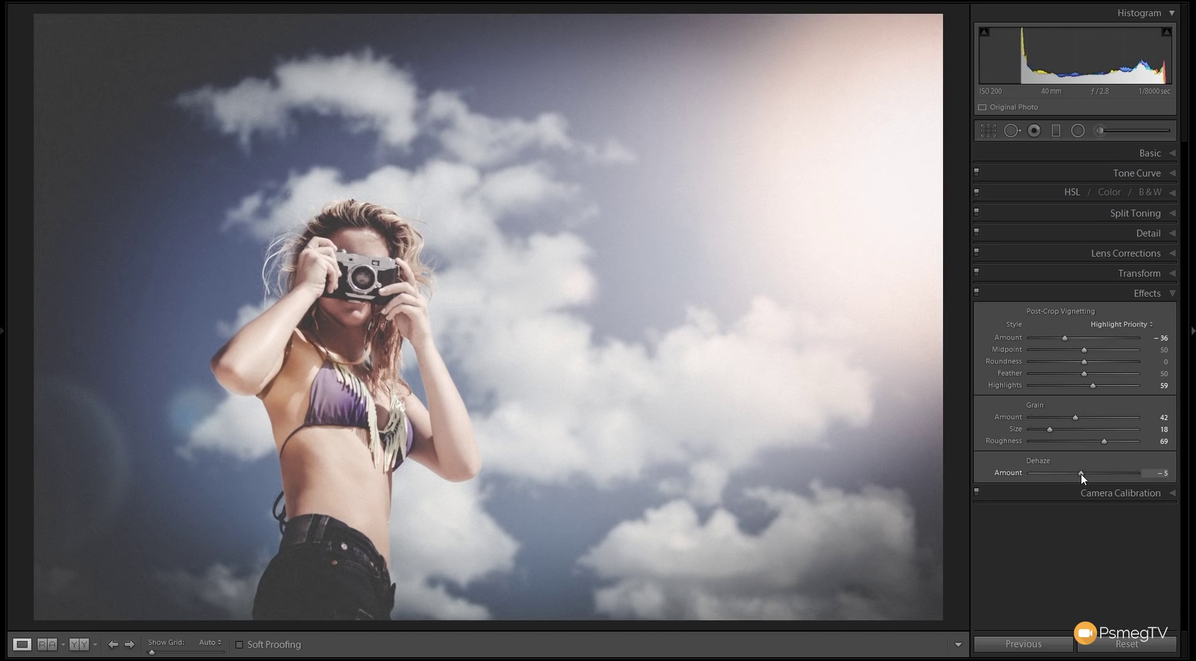
drag(1082, 478, 1097, 477)
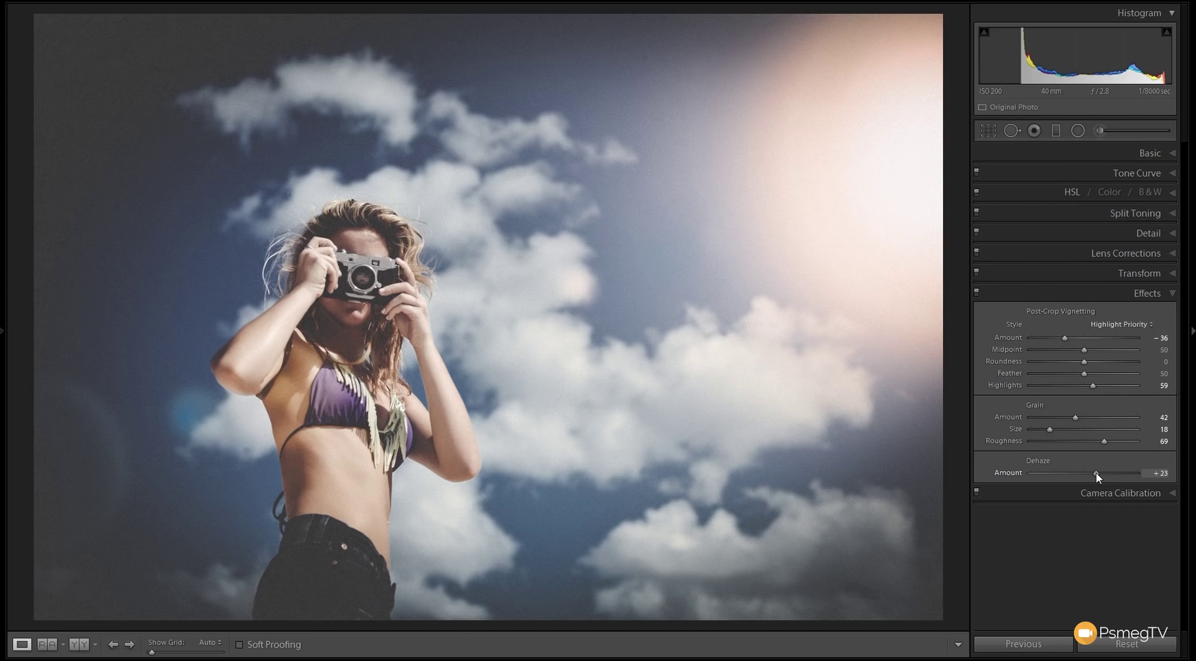
drag(1097, 477, 1081, 478)
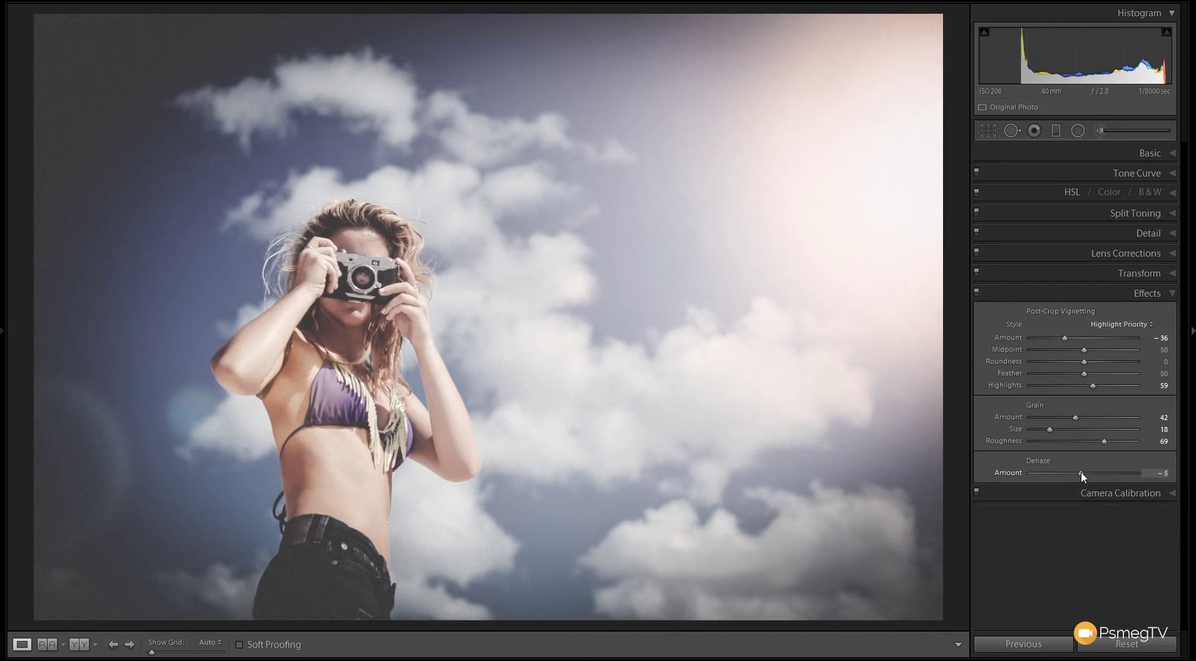
click(976, 292)
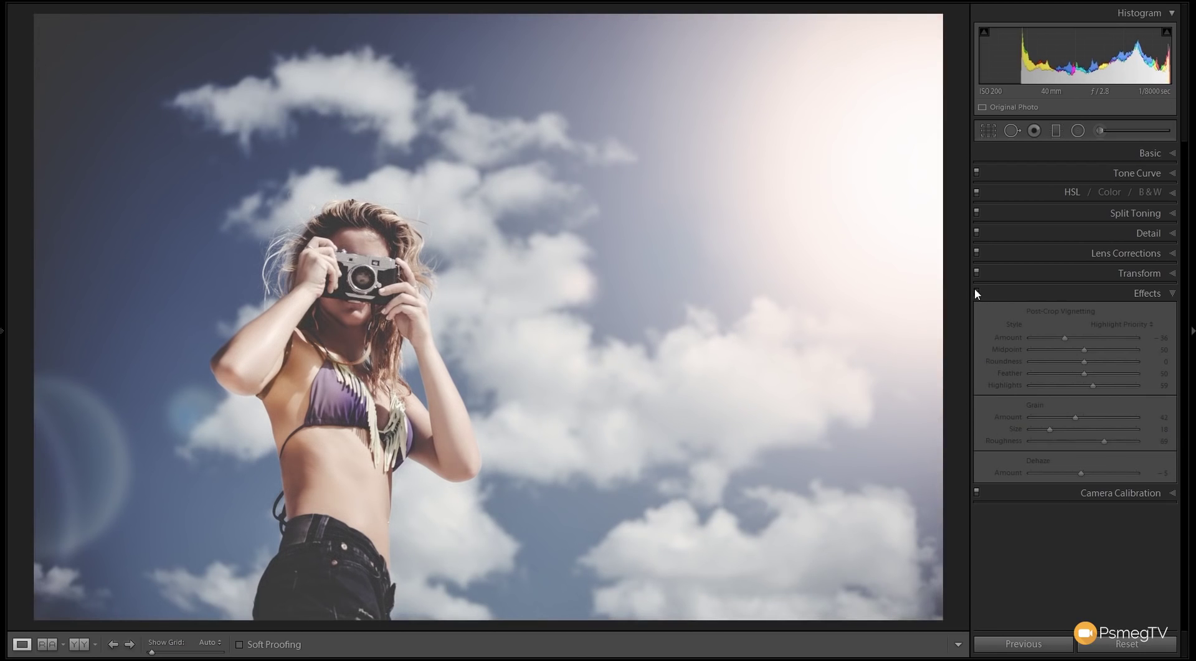
click(974, 291)
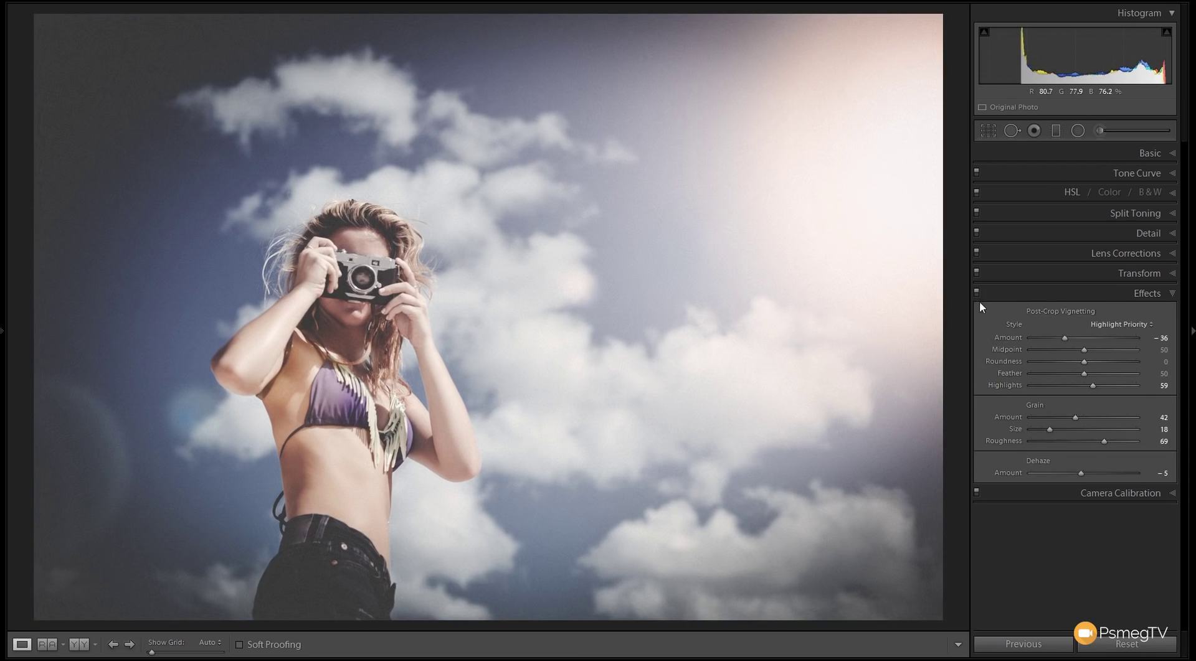
click(1172, 295)
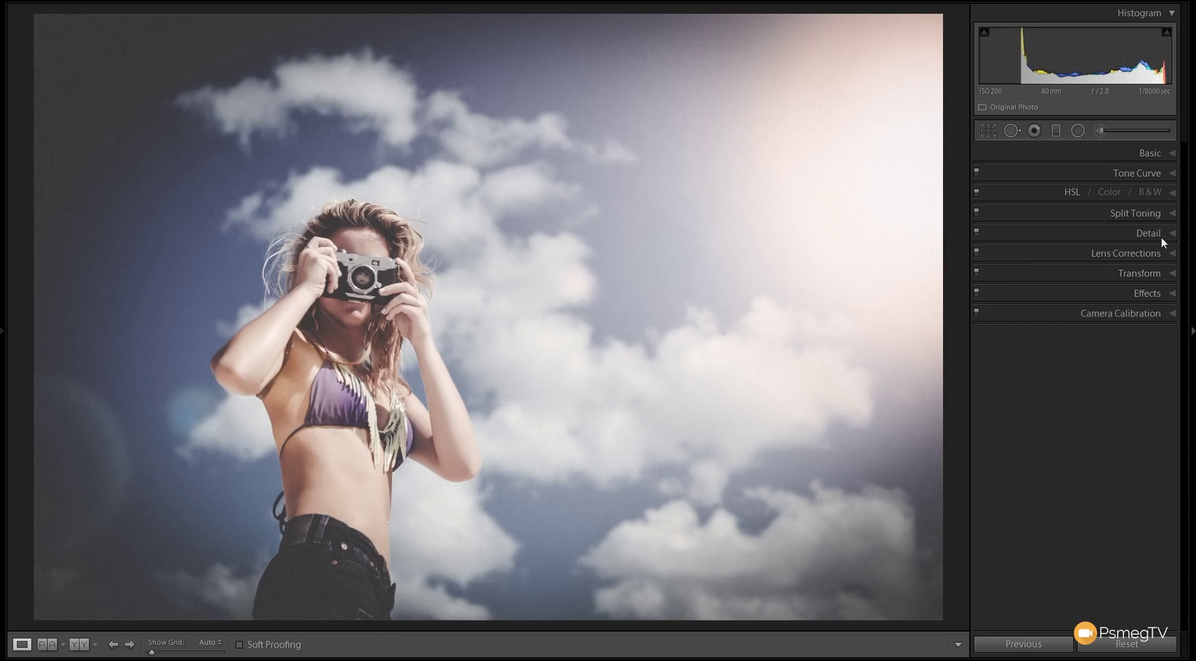
Switch to Black & White with Contrast +79, Shadows +48, Blacks −22 and Clarity +56
click(1162, 158)
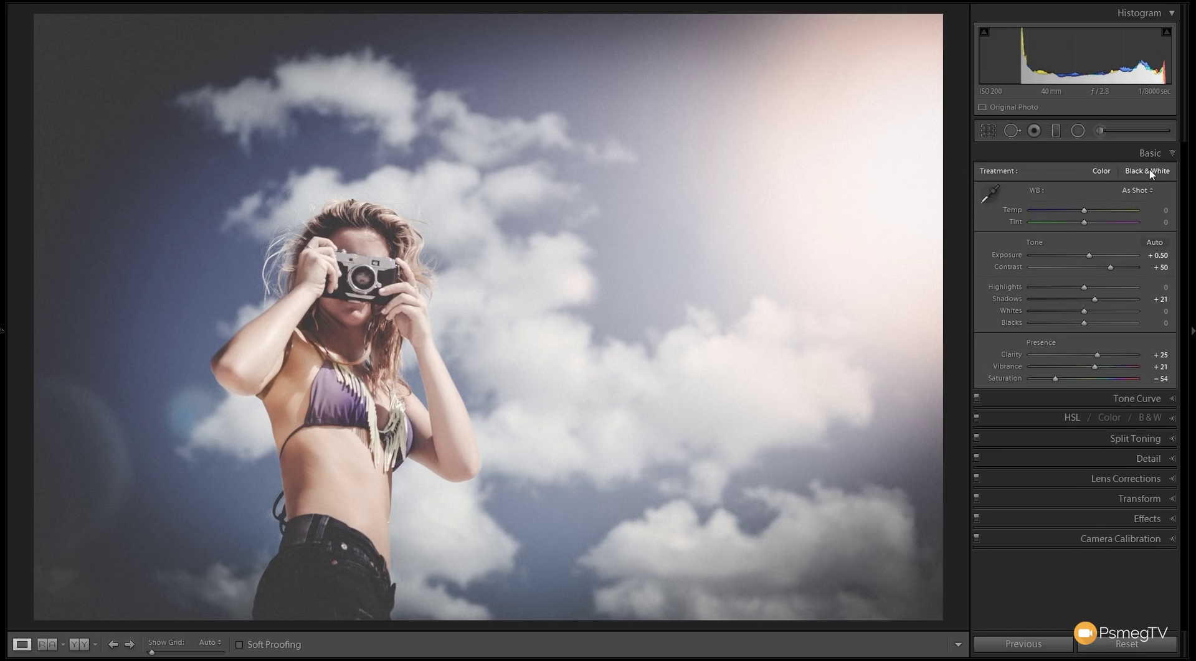
click(1149, 172)
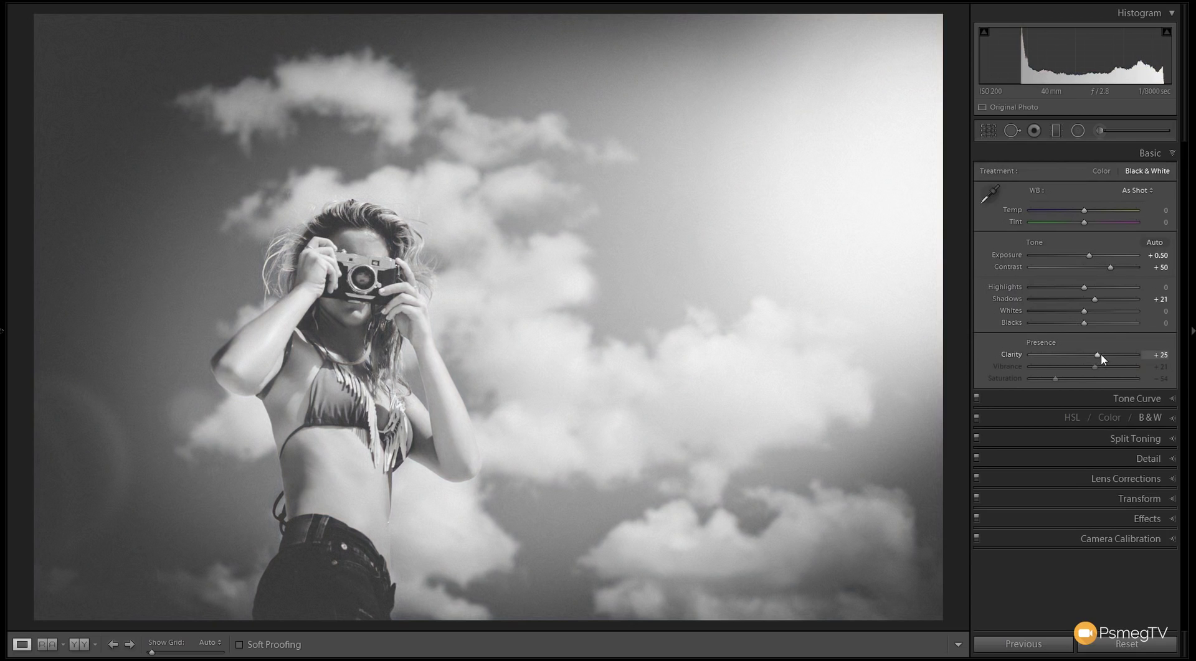
drag(1099, 358, 1108, 360)
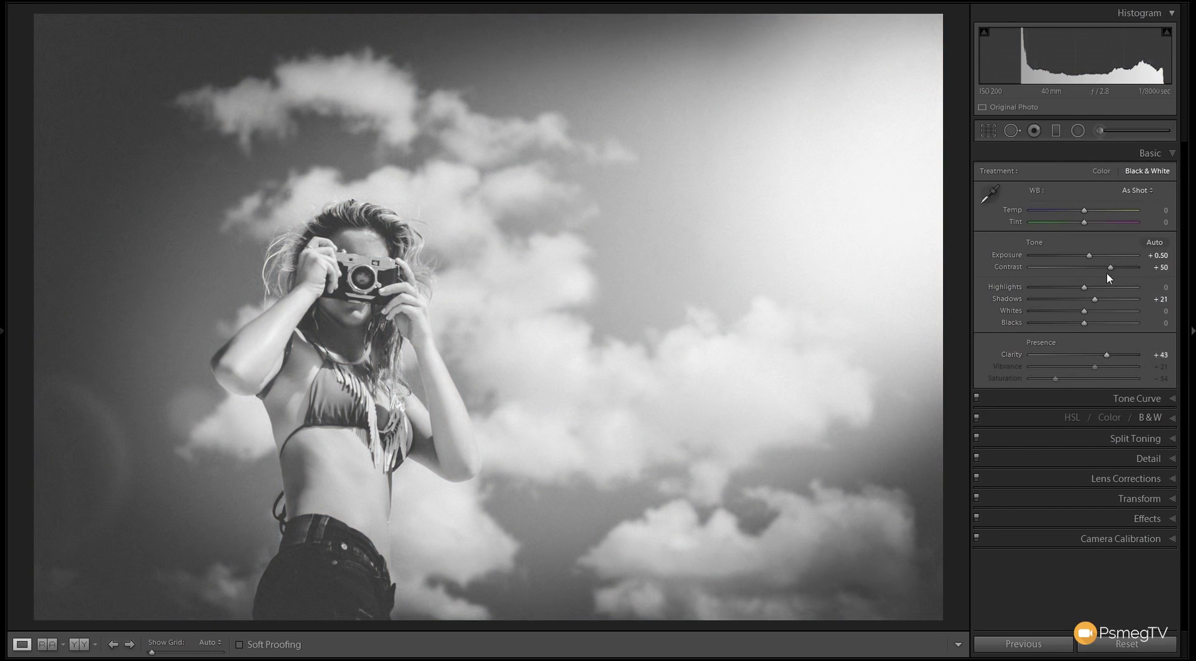
drag(1111, 268, 1123, 269)
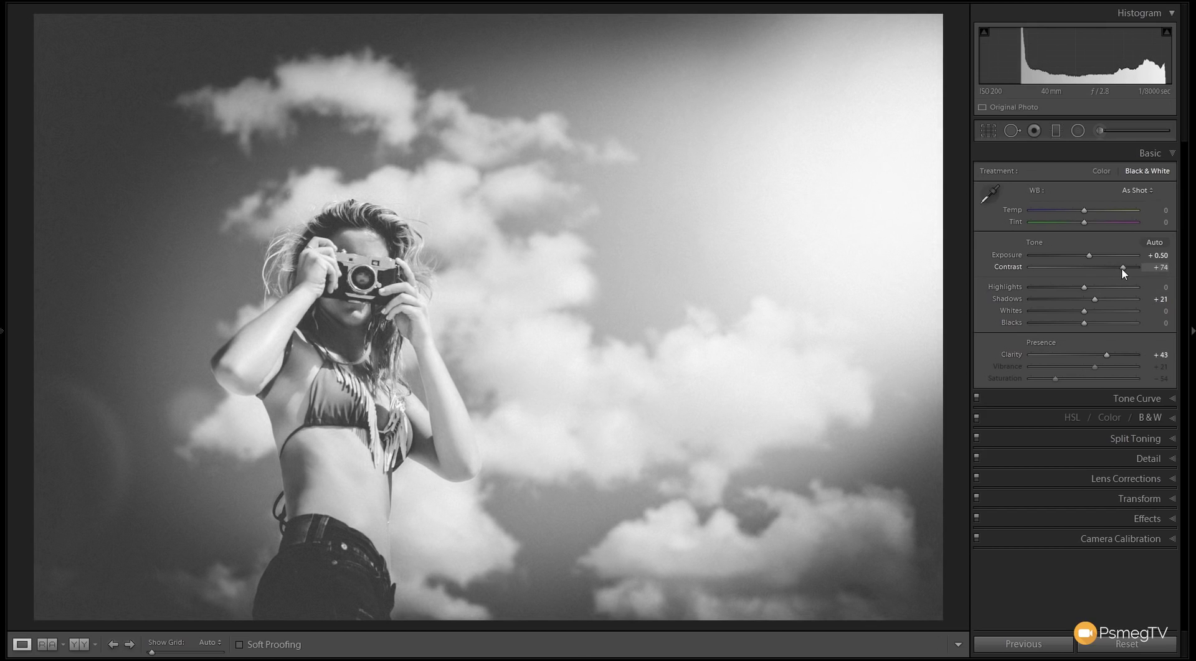
drag(1122, 268, 1123, 268)
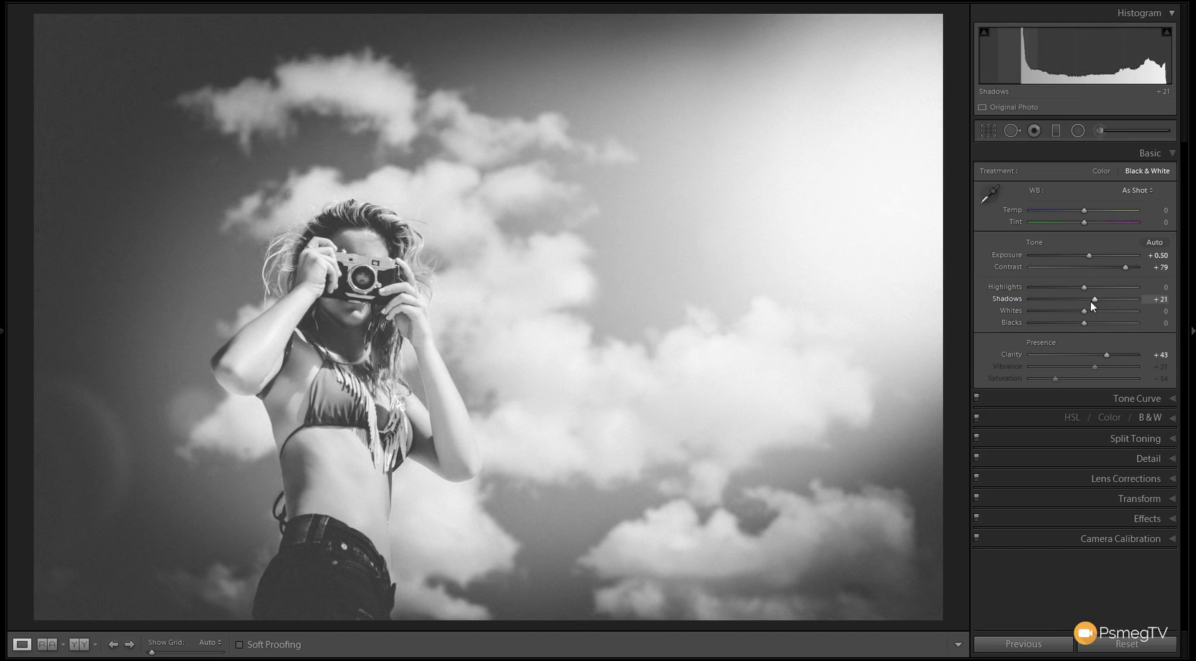
mouse_move(1085, 322)
mouse_down()
mouse_move(1104, 320)
mouse_move(1062, 324)
mouse_move(1082, 323)
mouse_move(1080, 299)
mouse_move(1109, 300)
mouse_move(1074, 321)
mouse_up()
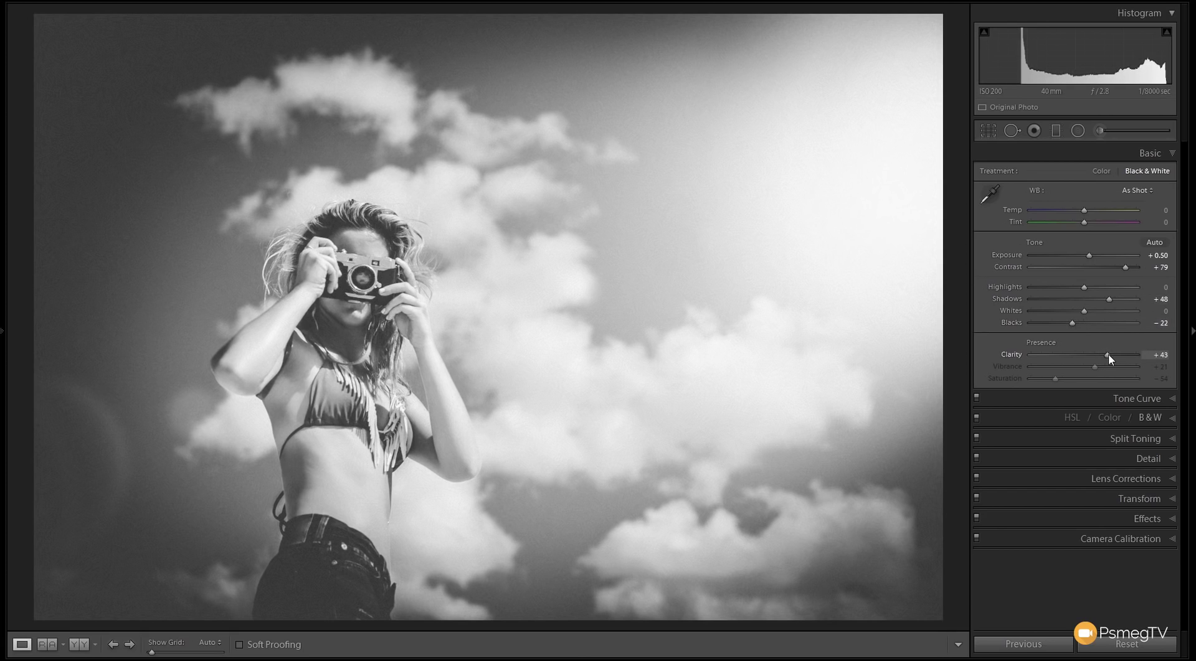
drag(1113, 355, 1115, 355)
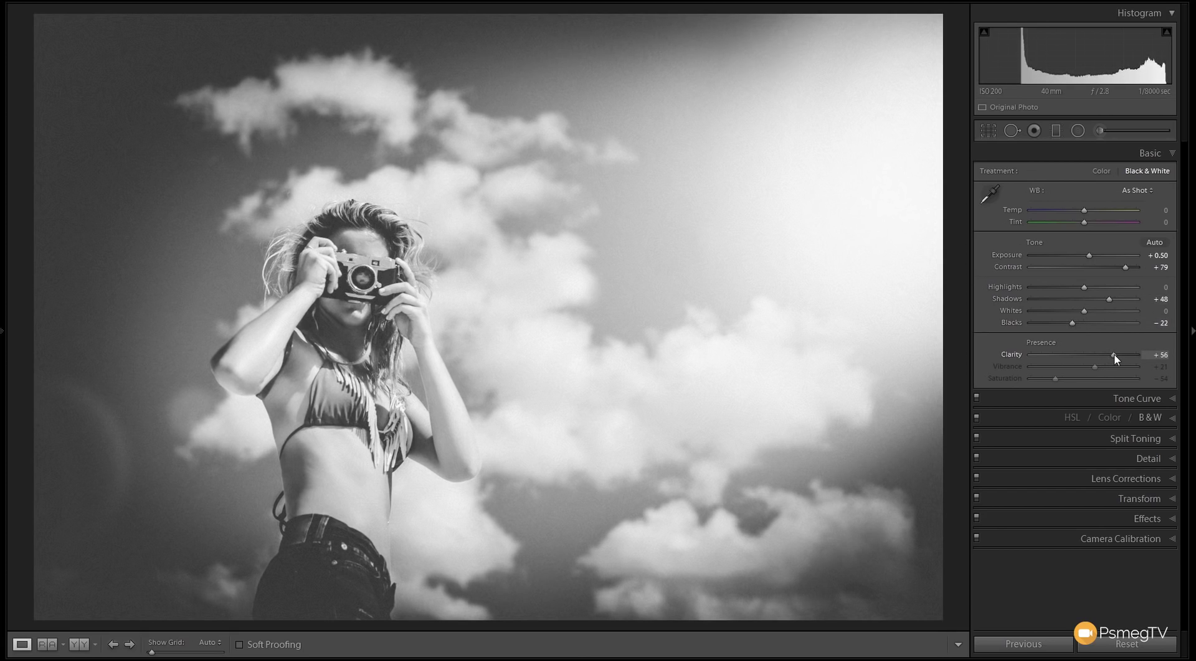
Reopen the Effects panel and raise the Dehaze Amount to +11
click(1162, 525)
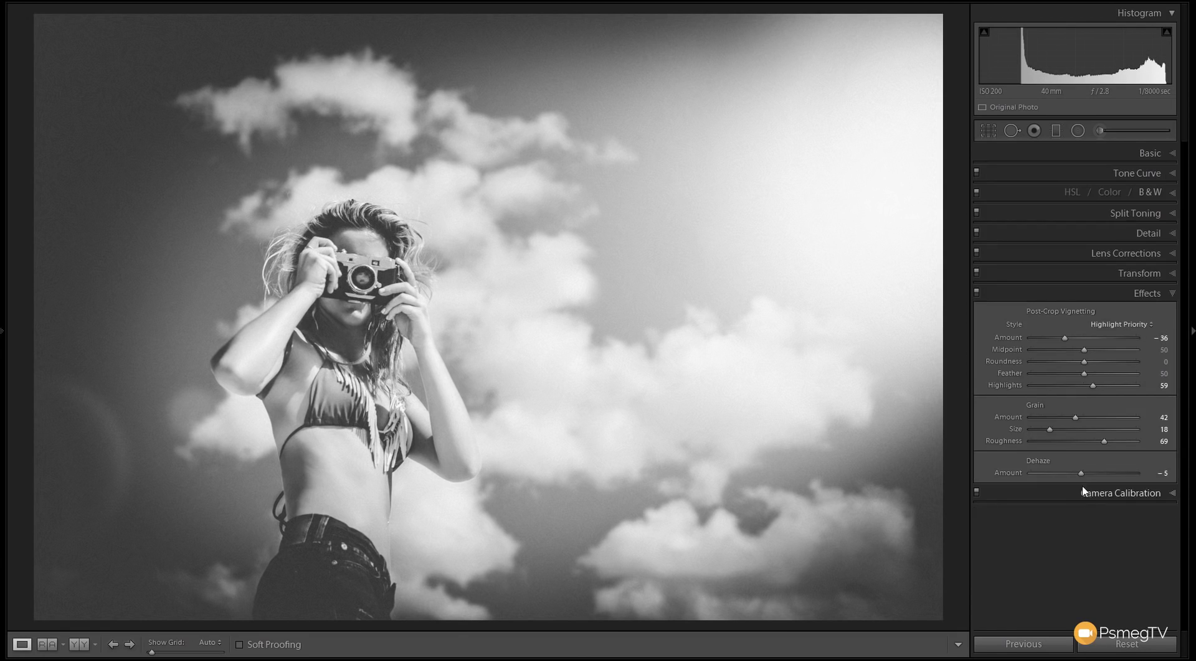
drag(1083, 474, 1090, 472)
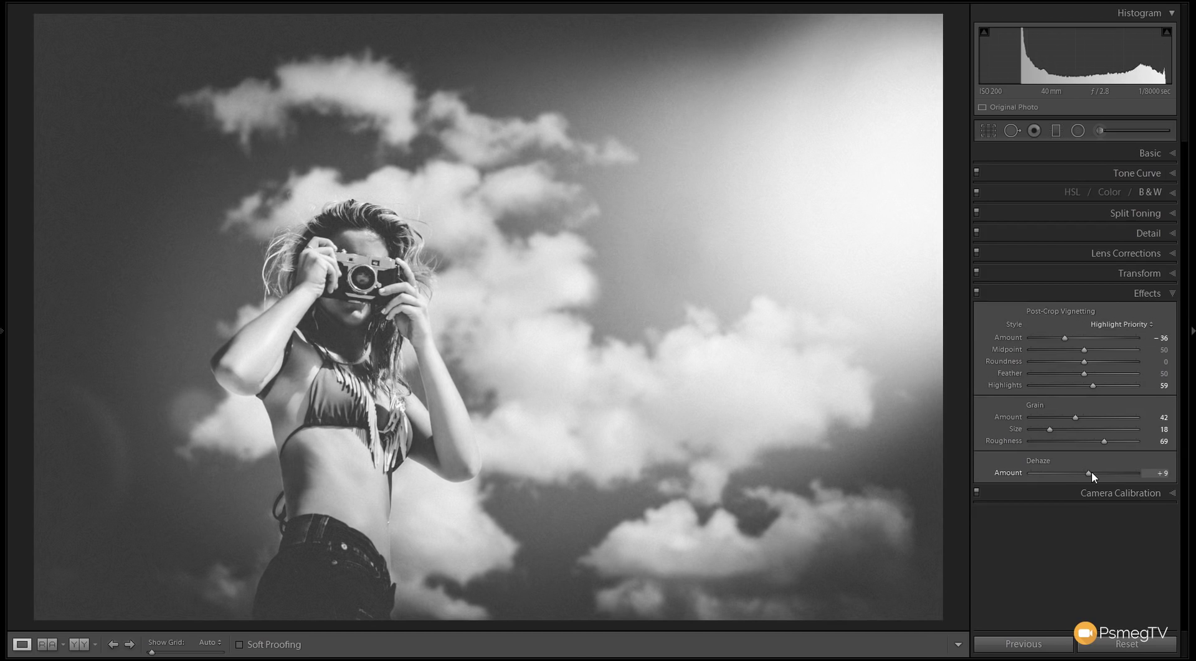
drag(1091, 472, 1092, 472)
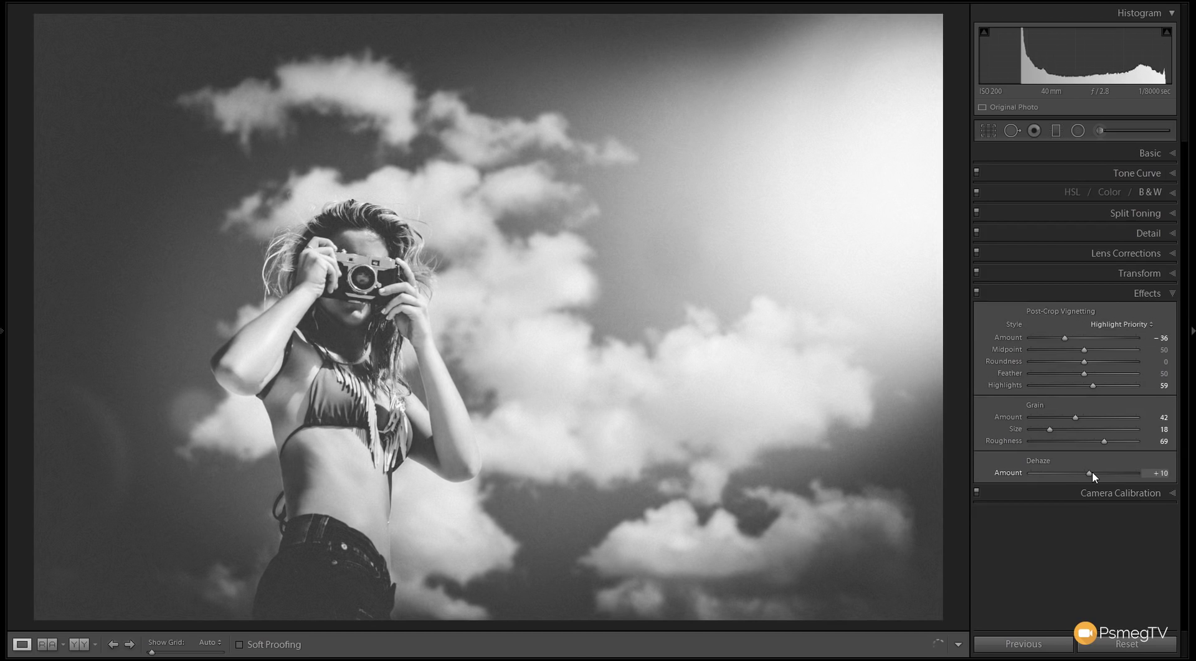